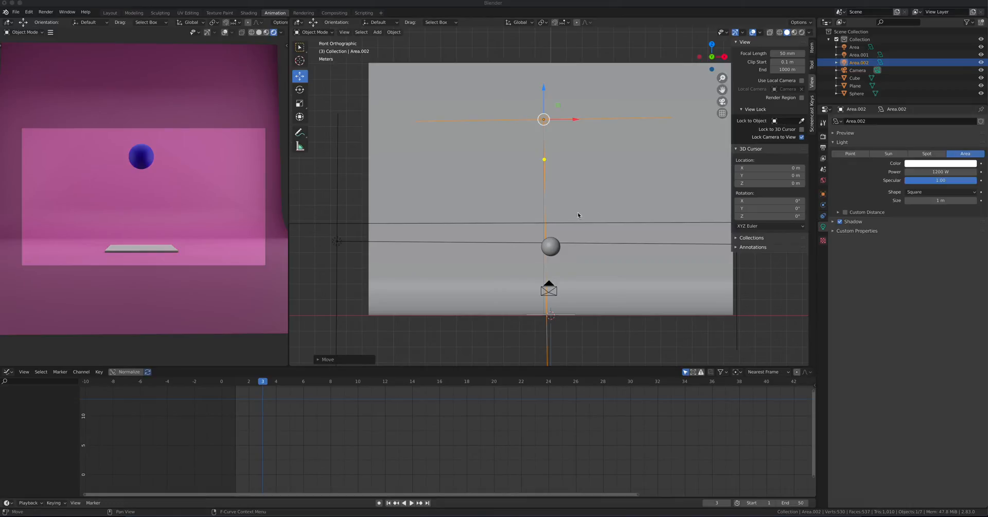
Set the animation's end frame to 24 and make the graph editor area taller.
middle_click_drag(629, 225, 653, 164)
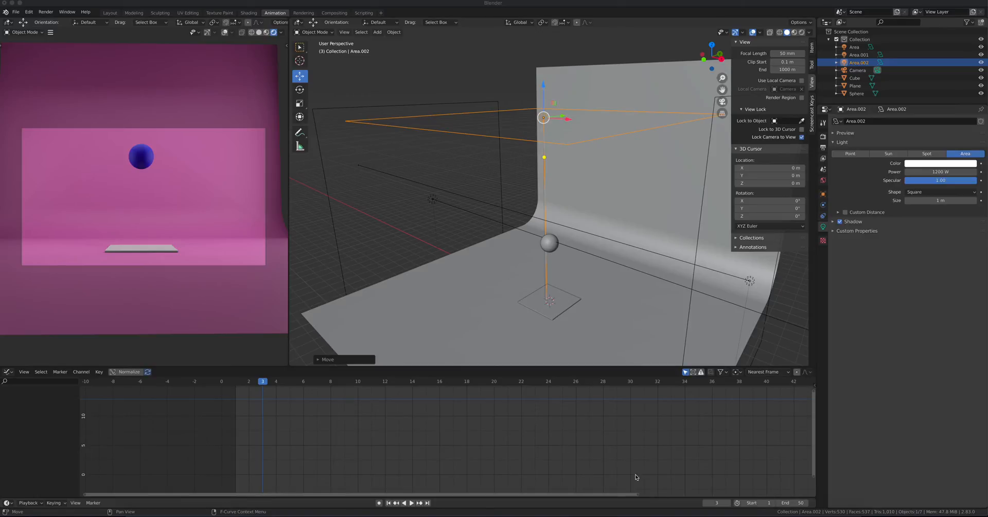
left_click(799, 503)
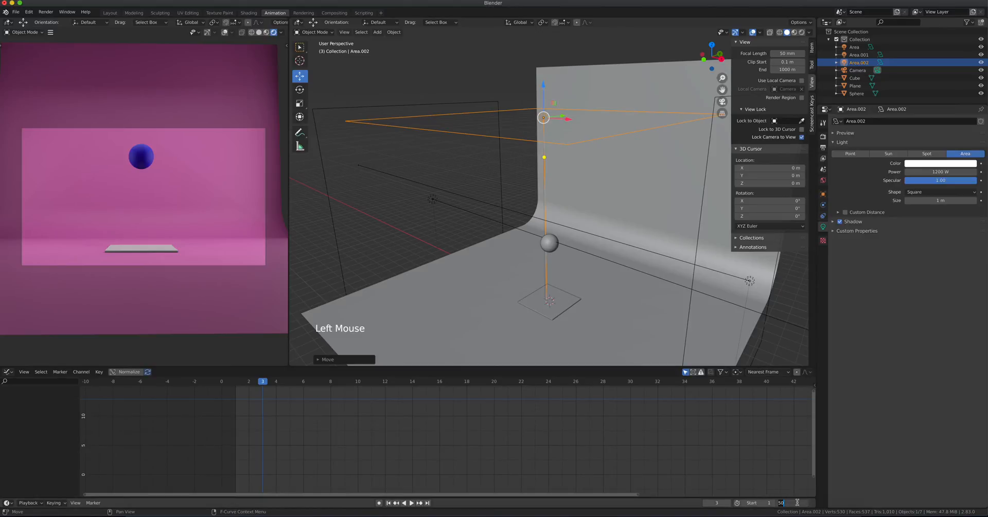
type("24")
key("Return")
scroll(395, 448, "up", 2)
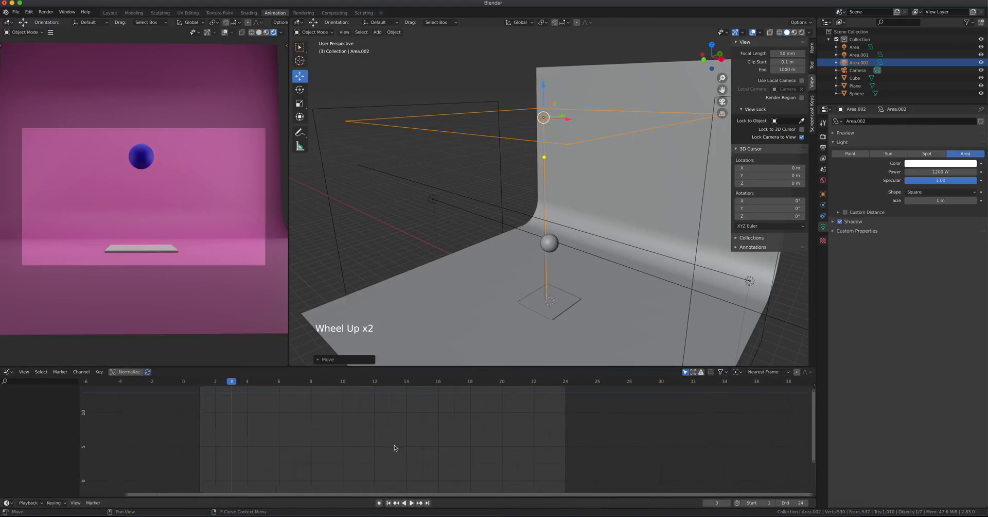
scroll(394, 447, "up", 4)
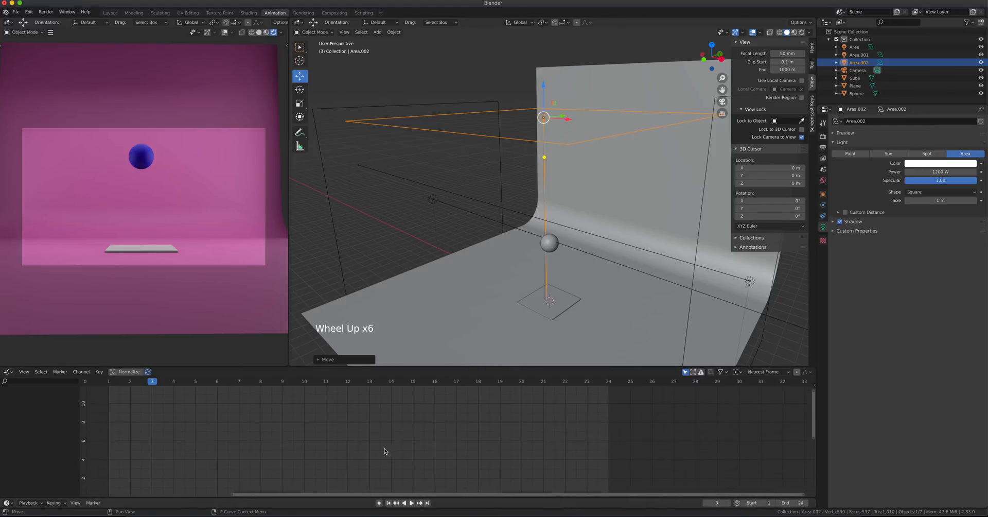
middle_click_drag(385, 451, 453, 453, "shift")
scroll(430, 448, "up", 1)
scroll(425, 447, "up", 1)
scroll(453, 453, "up", 1)
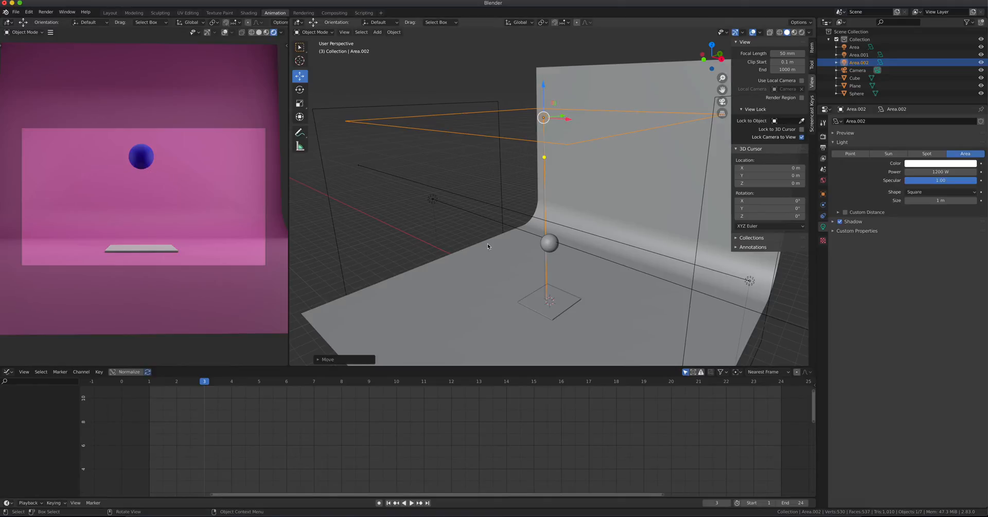
middle_click_drag(486, 243, 525, 224)
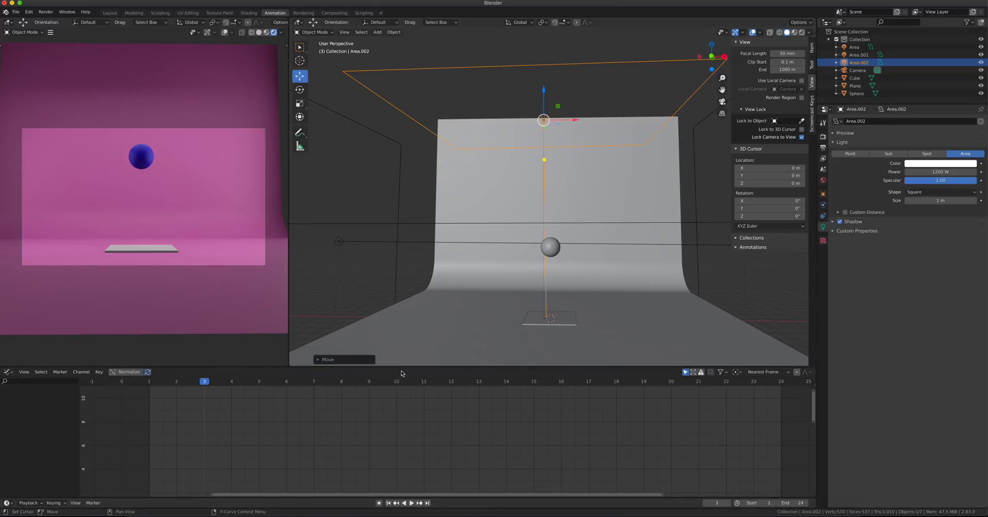
left_click_drag(402, 369, 404, 309)
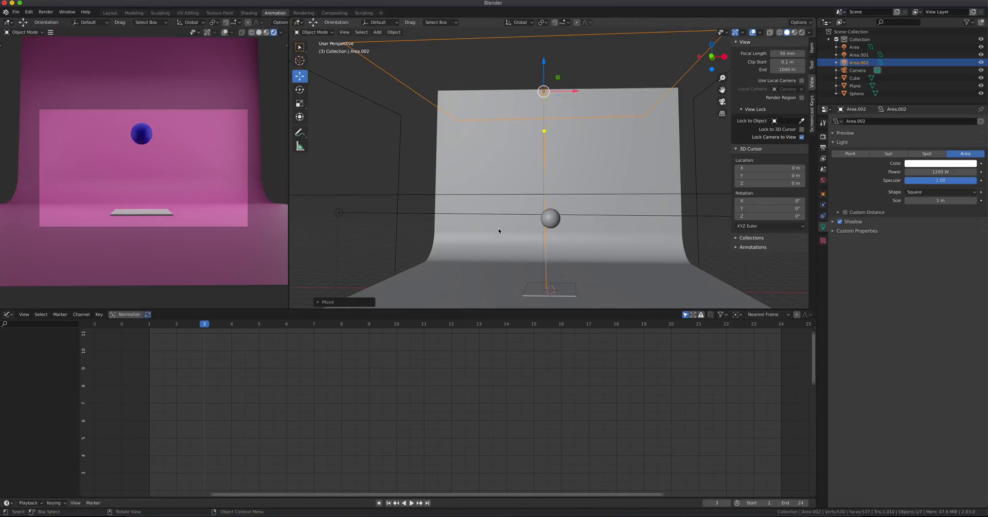
Switch to the front view, select the sphere and display its transform values.
left_click(488, 237)
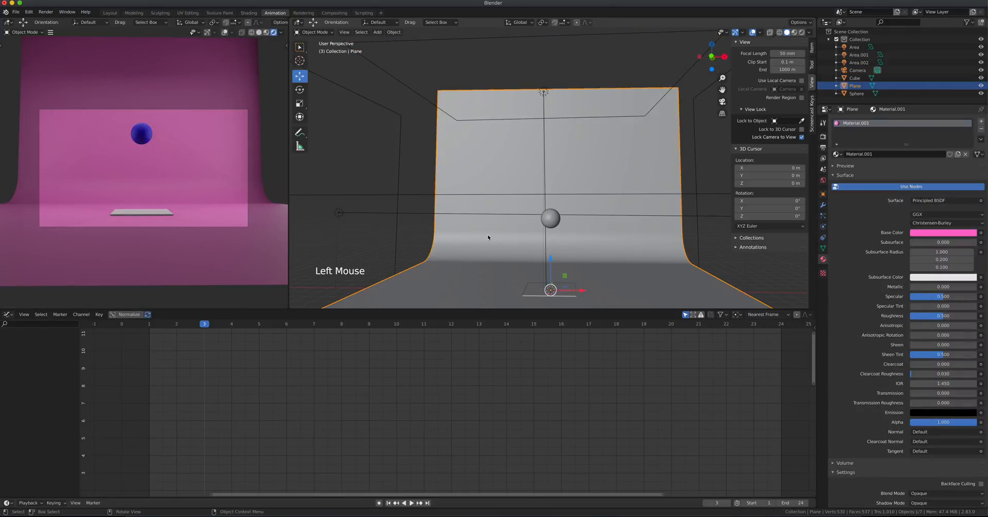
key("KP_1")
left_click(555, 218)
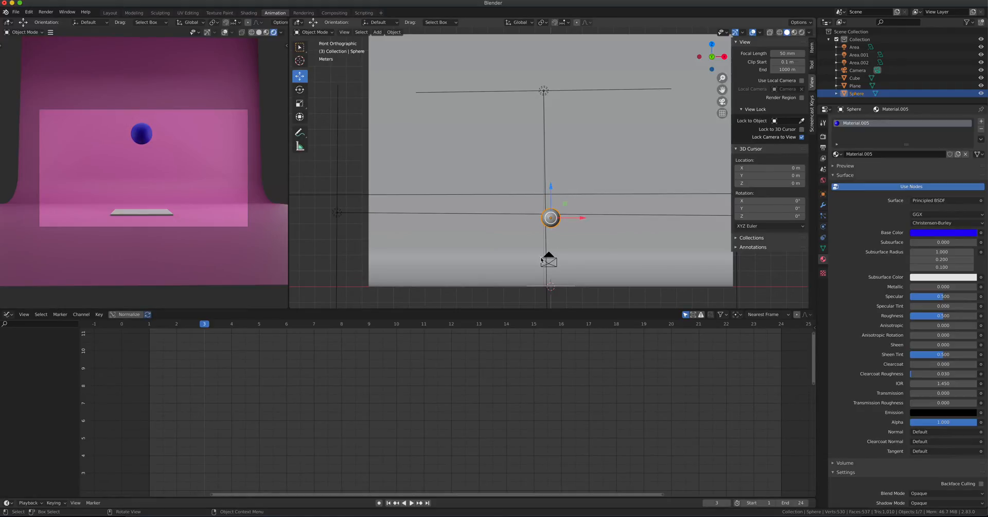
scroll(566, 263, "up", 2)
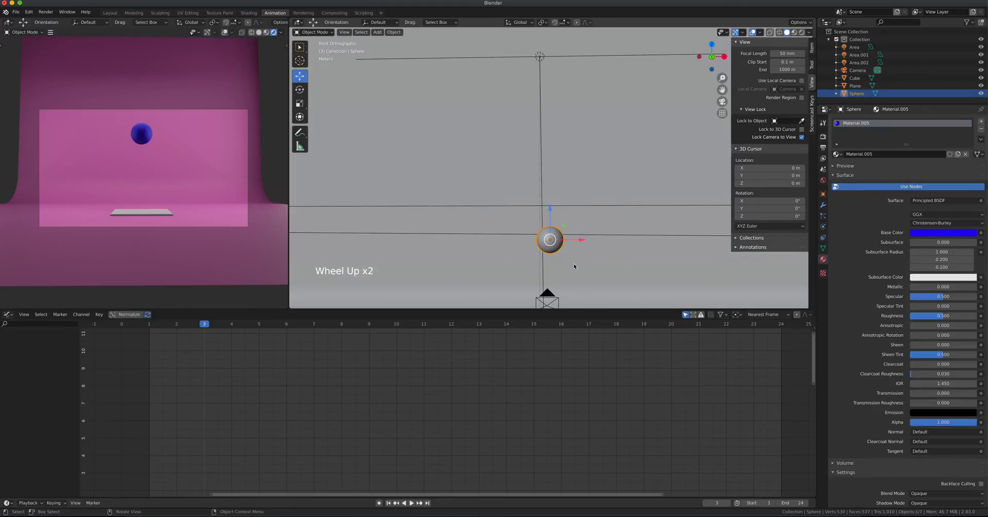
middle_click_drag(574, 266, 582, 183, "shift")
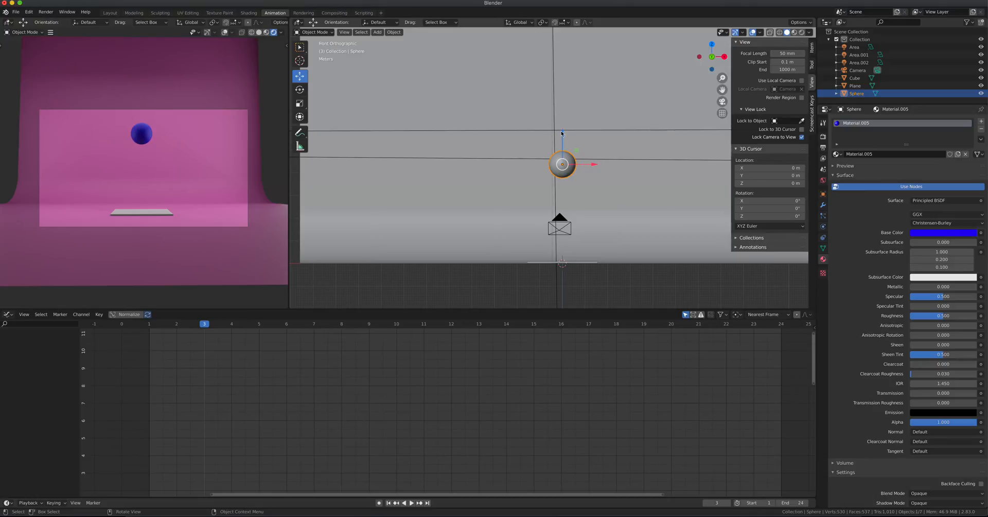
left_click(811, 48)
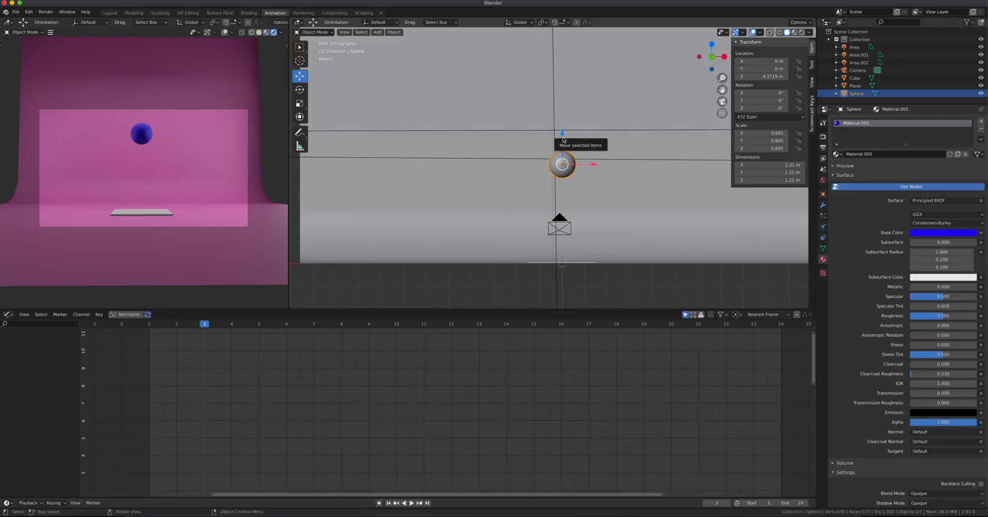
Raise the sphere along the Z axis to a height of about 4.63 m.
left_click_drag(562, 135, 554, 102)
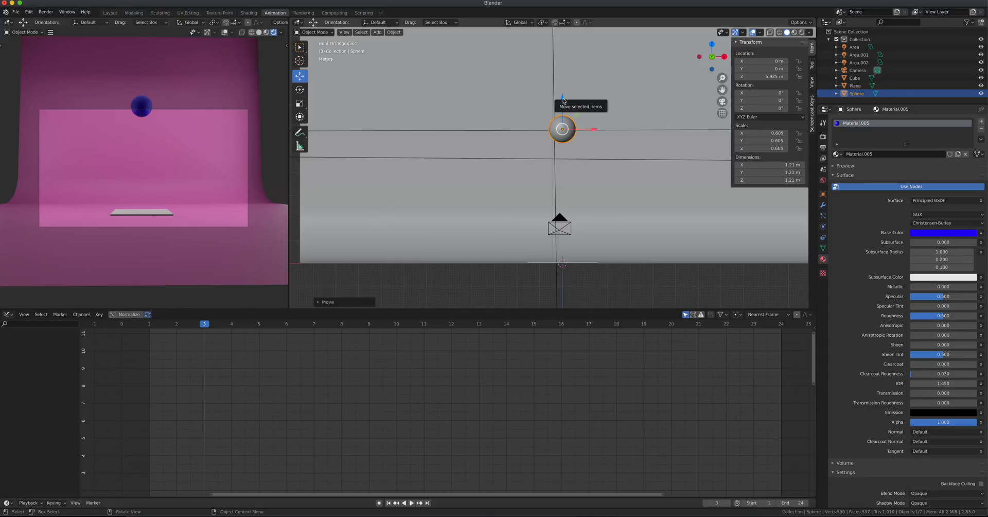
left_click_drag(567, 101, 561, 123)
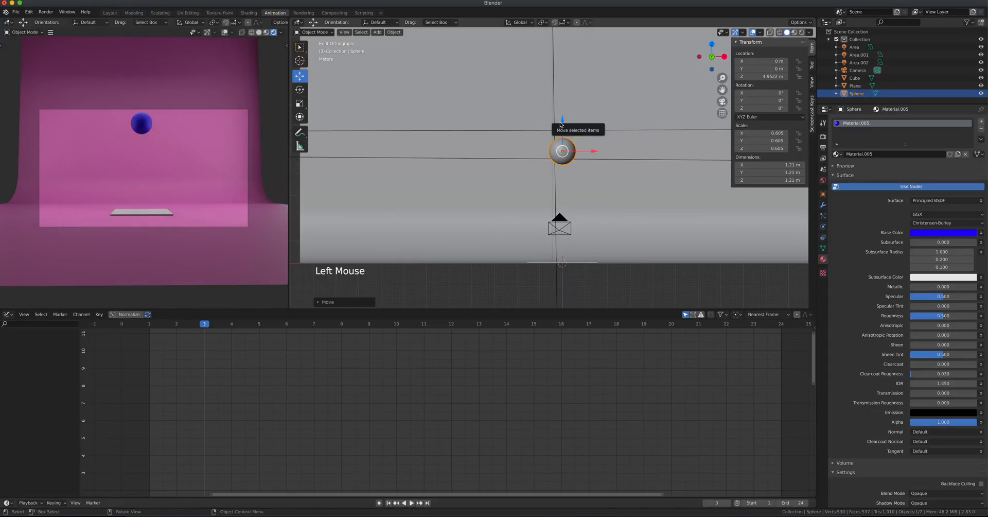
left_click_drag(560, 122, 563, 123)
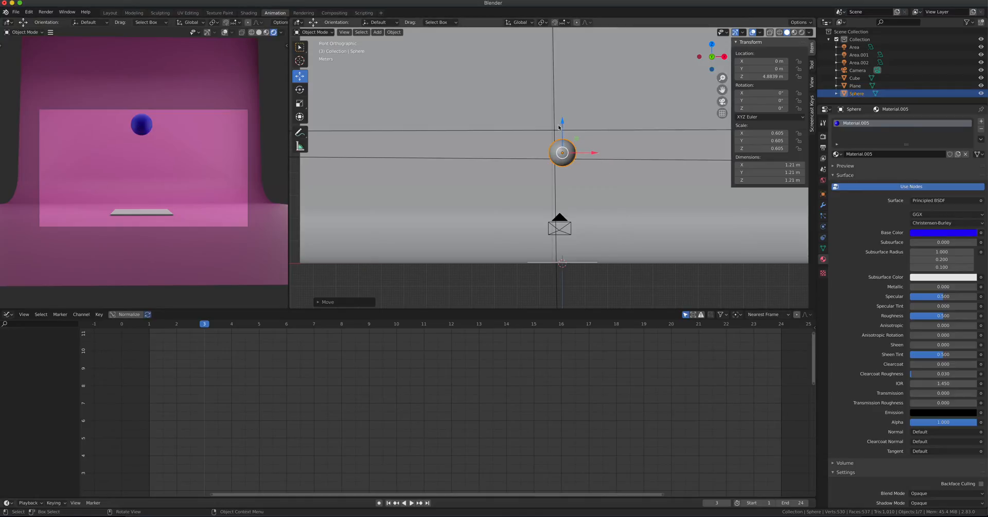
left_click_drag(560, 125, 560, 132)
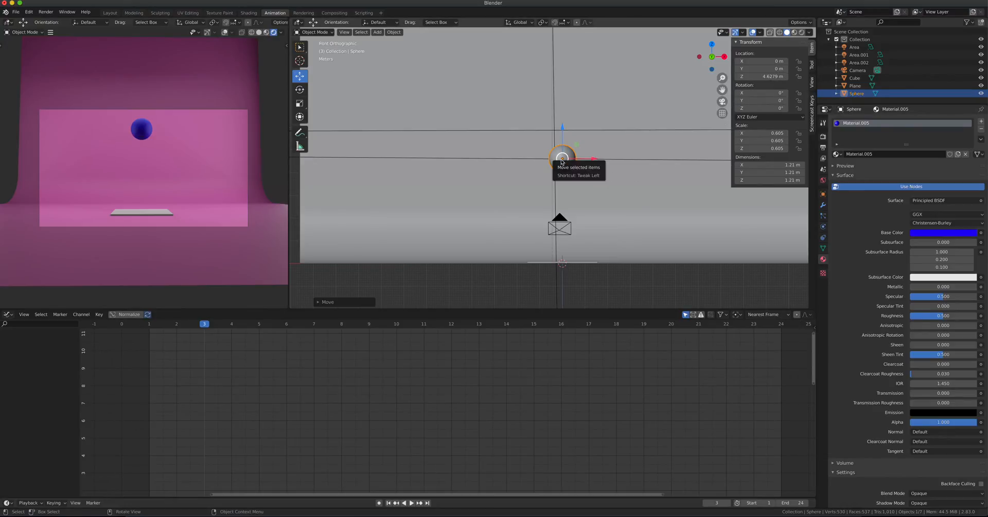
Apply all of the sphere's transforms to deltas.
scroll(608, 193, "up", 2)
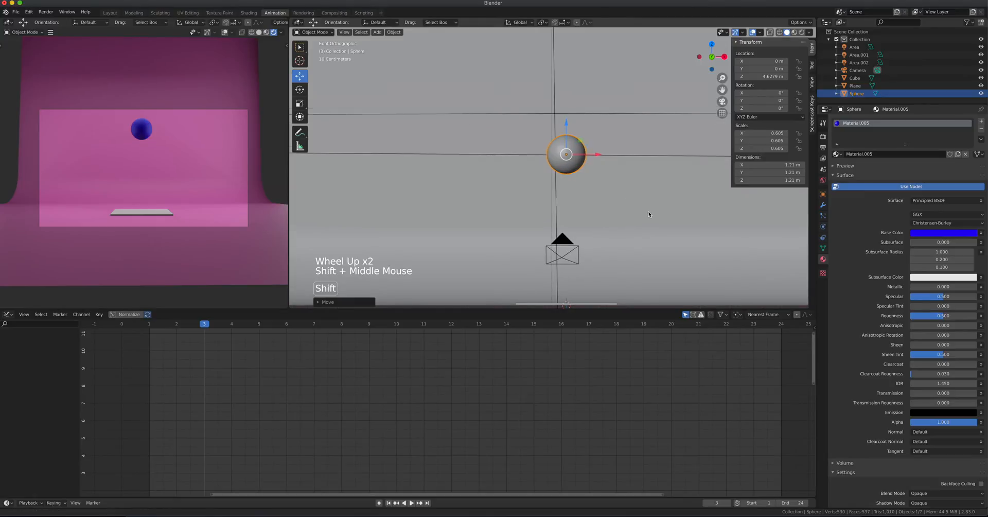
middle_click_drag(647, 214, 633, 180, "shift")
scroll(631, 181, "up", 1)
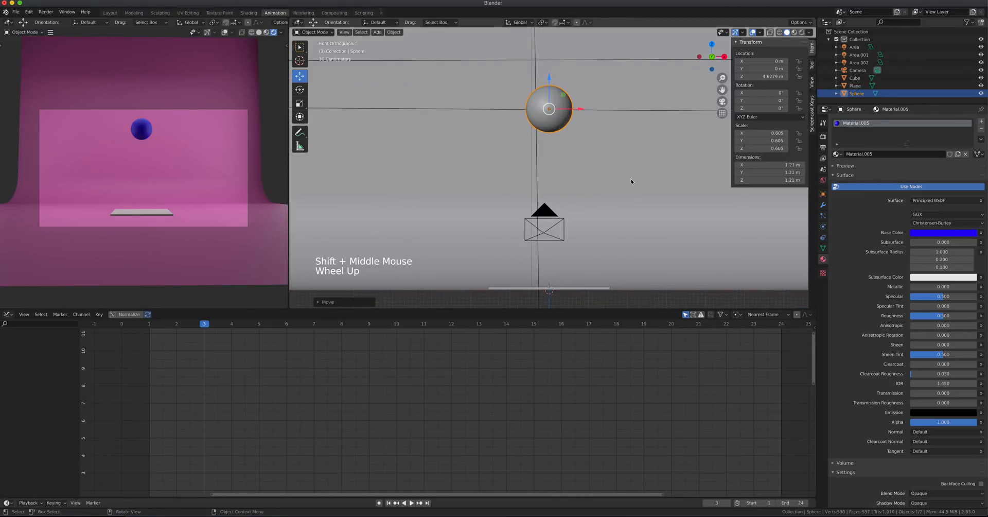
left_click(393, 31)
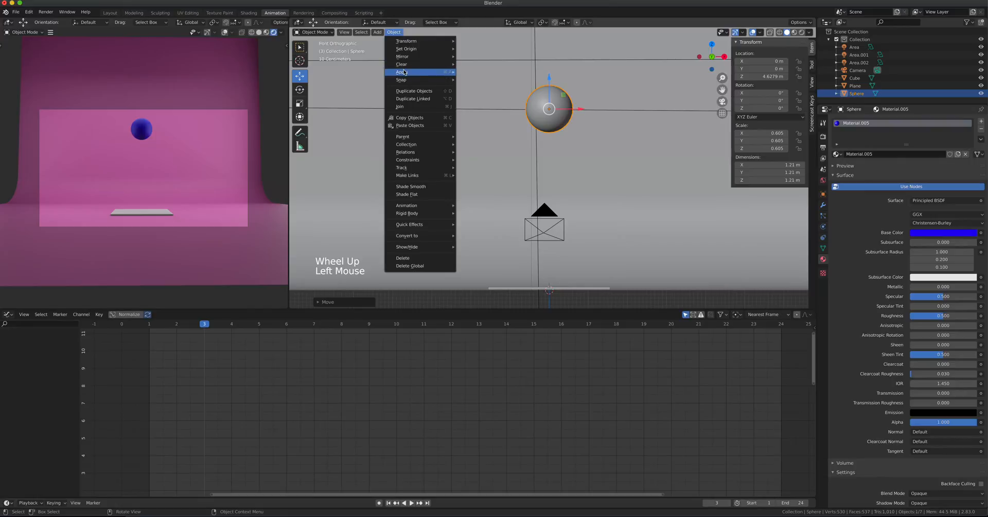
mouse_move(455, 72)
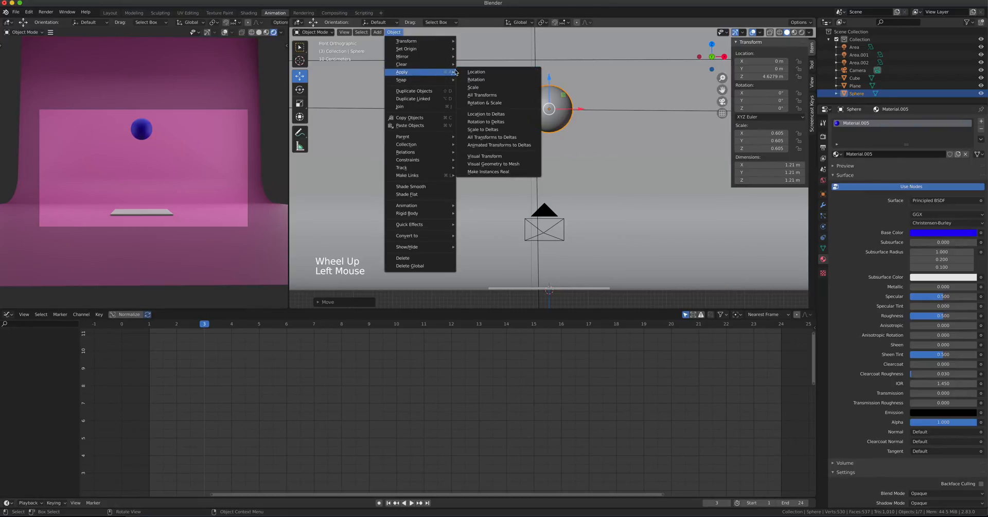
left_click(492, 138)
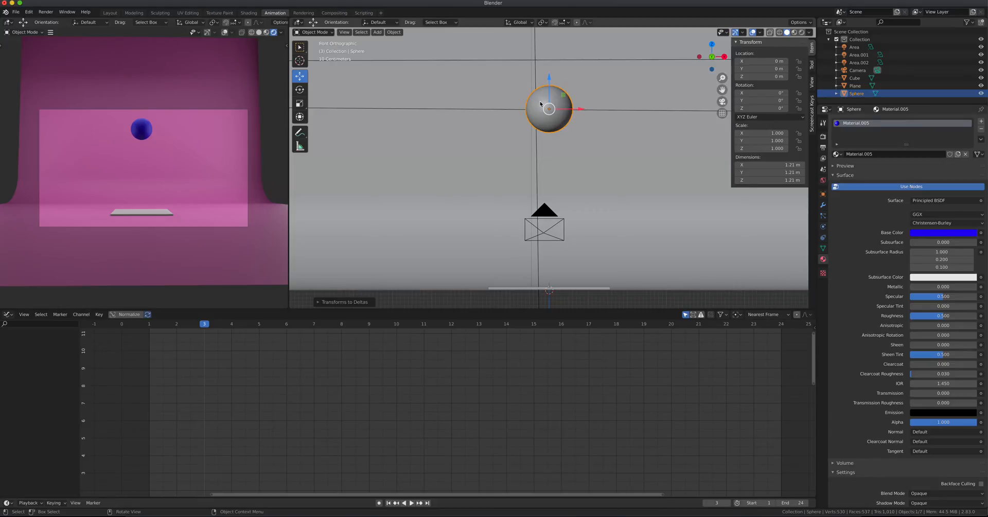
Rename the sphere object as Ball.
triple_click(856, 93)
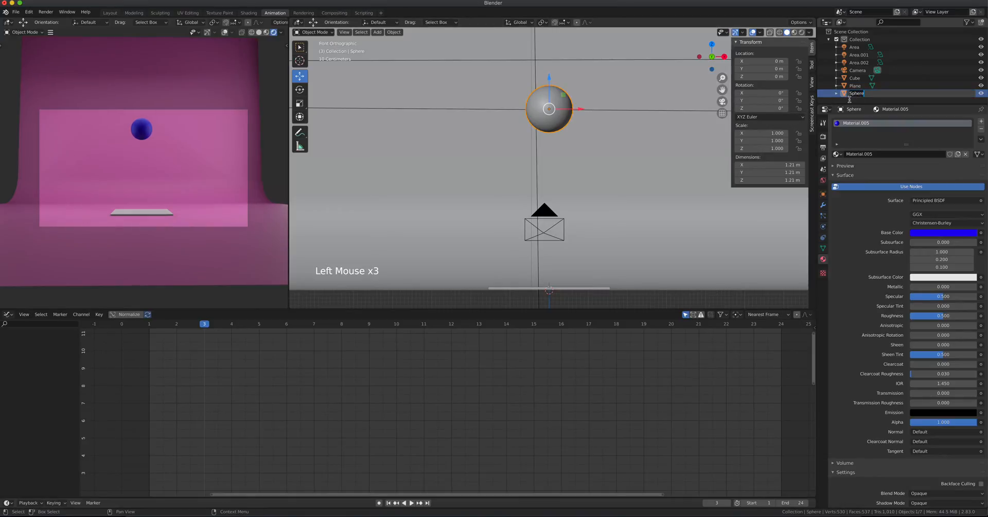
type("Ball")
key("Return")
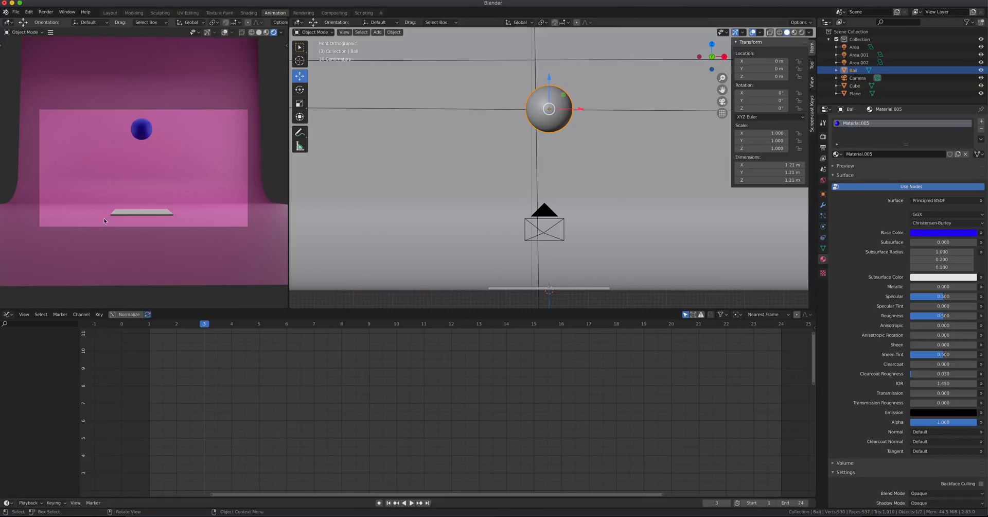
Go to frame 1 and insert a single keyframe on the ball's Z location only.
scroll(192, 227, "up", 2)
scroll(190, 234, "down", 1)
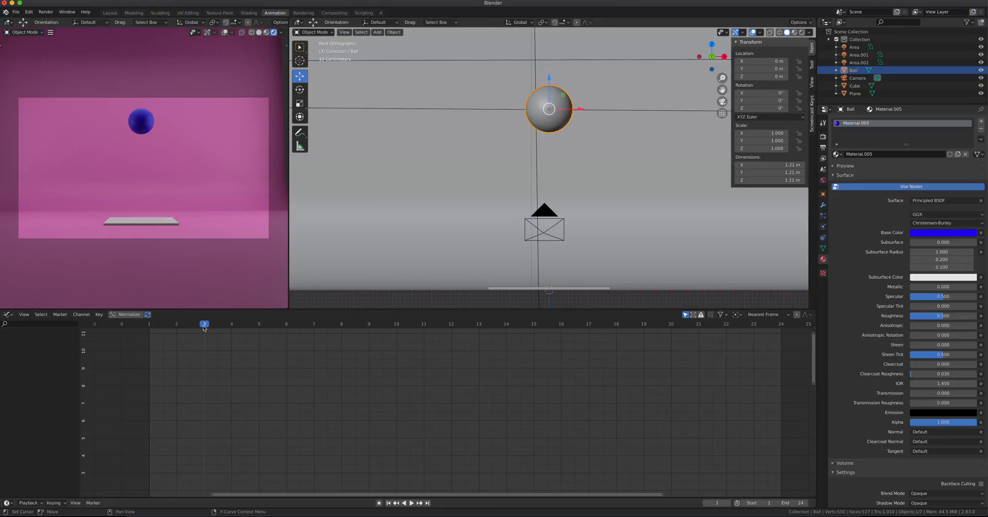
left_click_drag(205, 324, 152, 331)
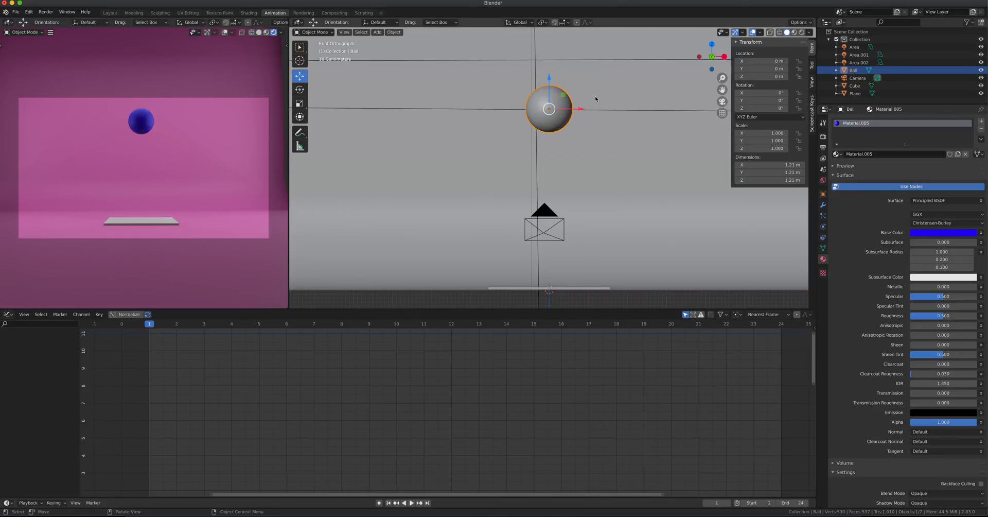
left_click(761, 77)
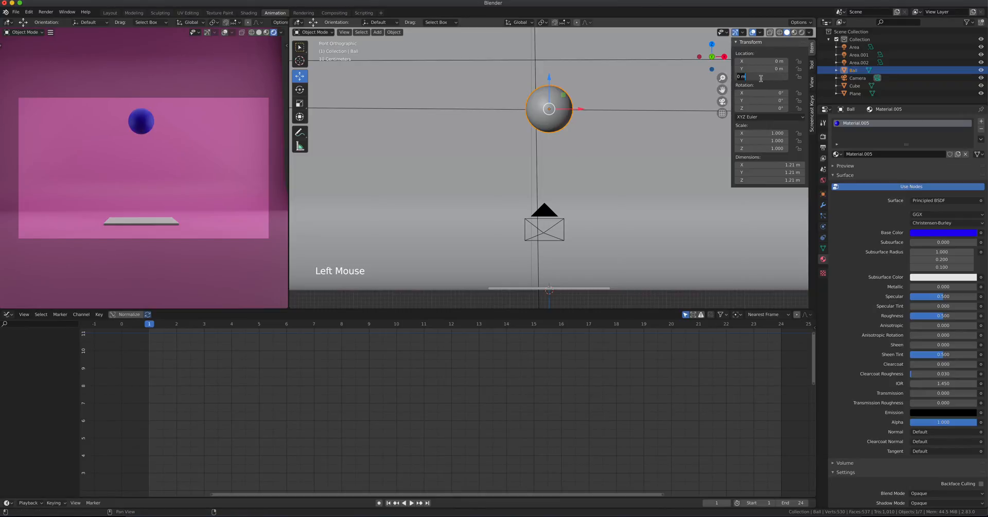
right_click(759, 76)
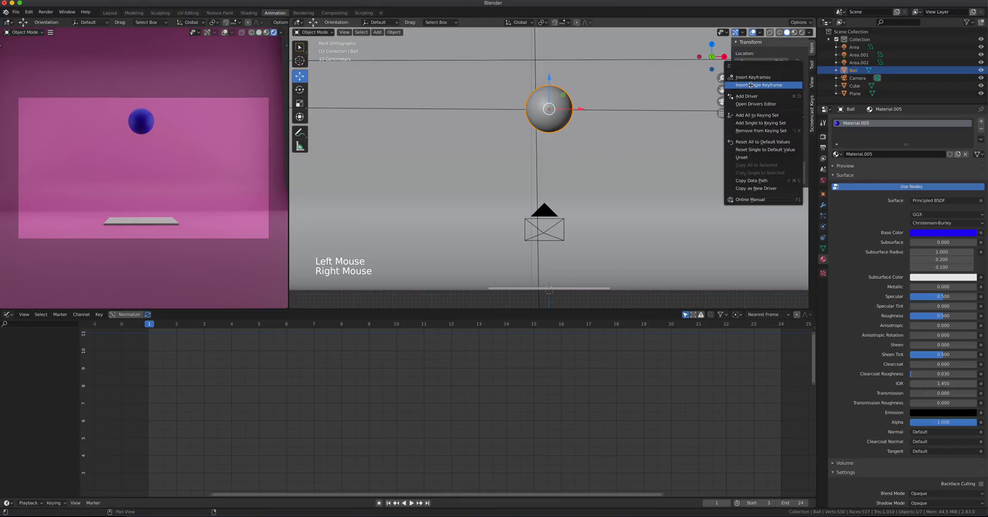
left_click(760, 85)
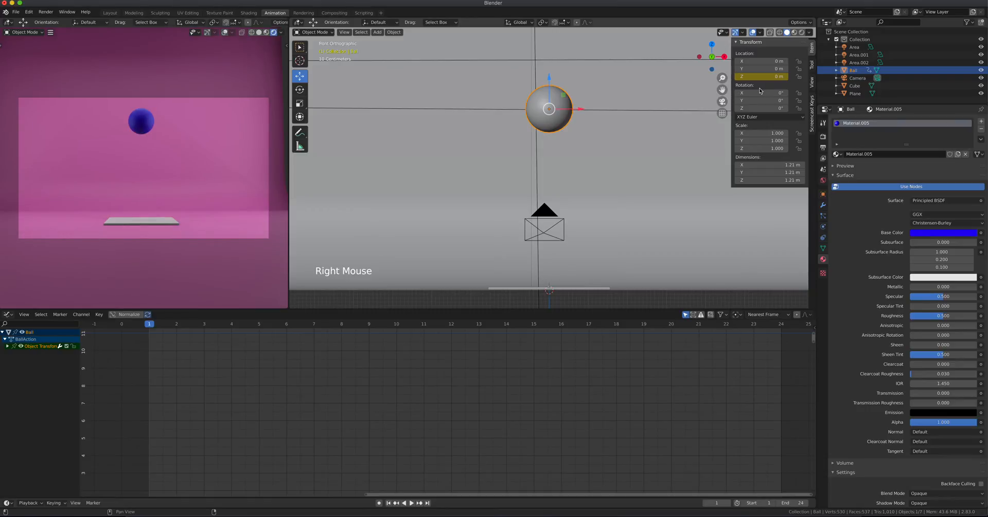
Expand the ball's Object Transforms channels to select Z Location, and switch the graph editor area to the Dope Sheet.
left_click(34, 346)
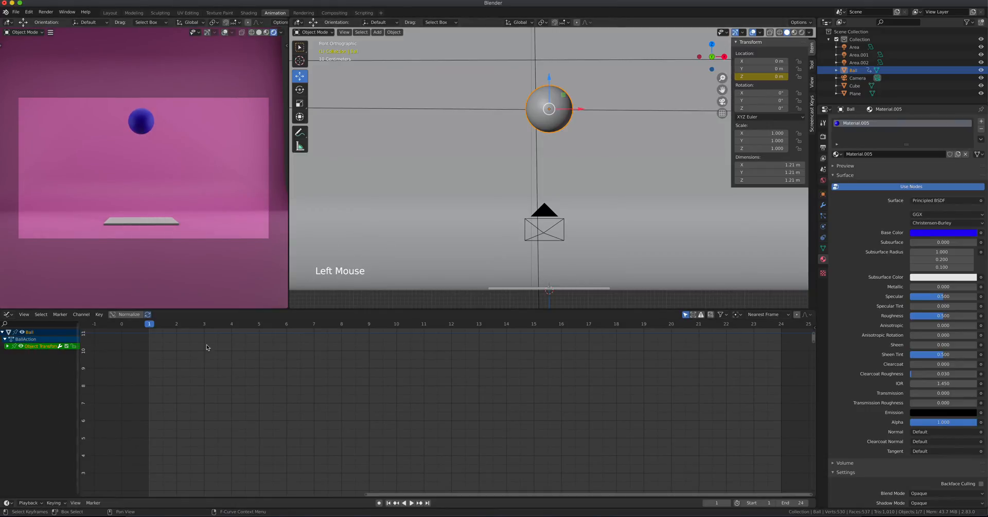
left_click(7, 346)
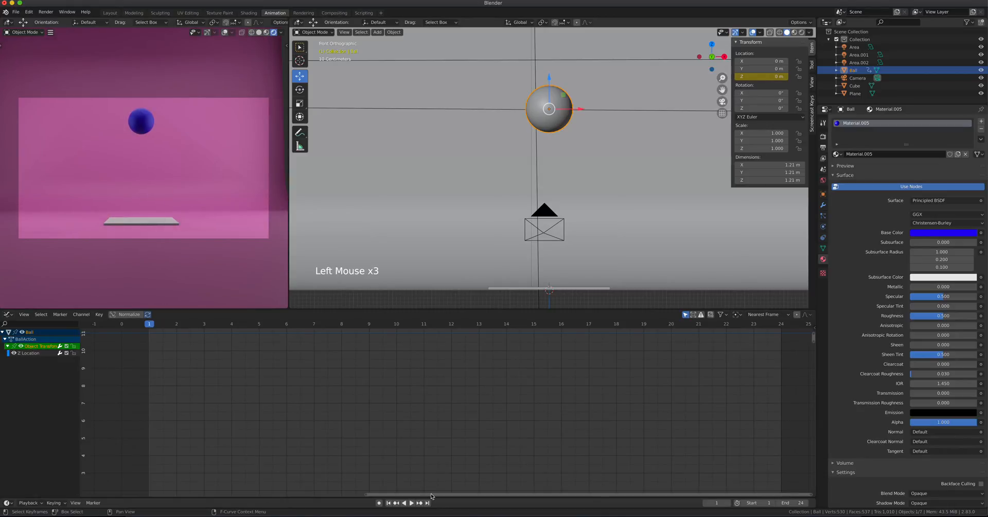
mouse_move(432, 495)
left_mouse_down()
mouse_move(315, 496)
mouse_move(415, 495)
left_mouse_up()
scroll(360, 431, "up", 1)
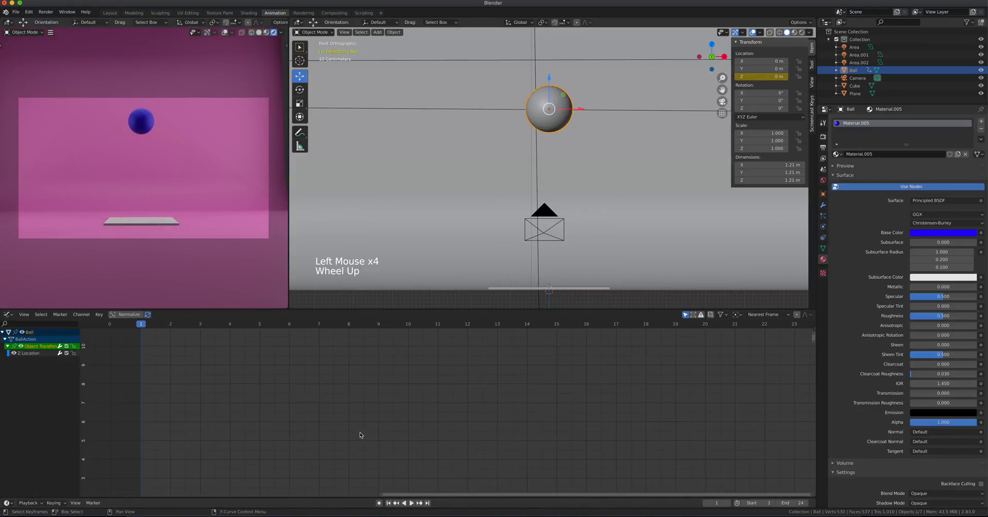
scroll(360, 431, "down", 2)
left_click(42, 353)
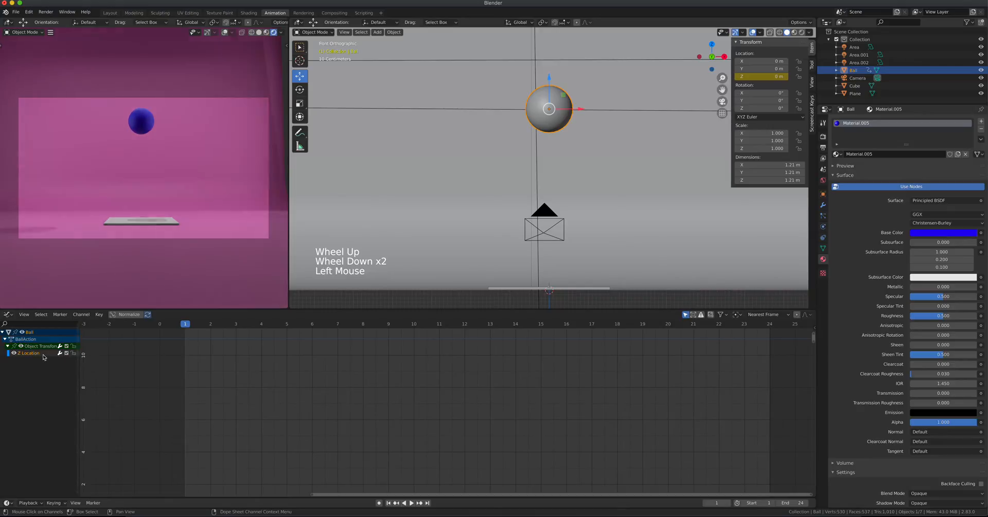
left_click(42, 354)
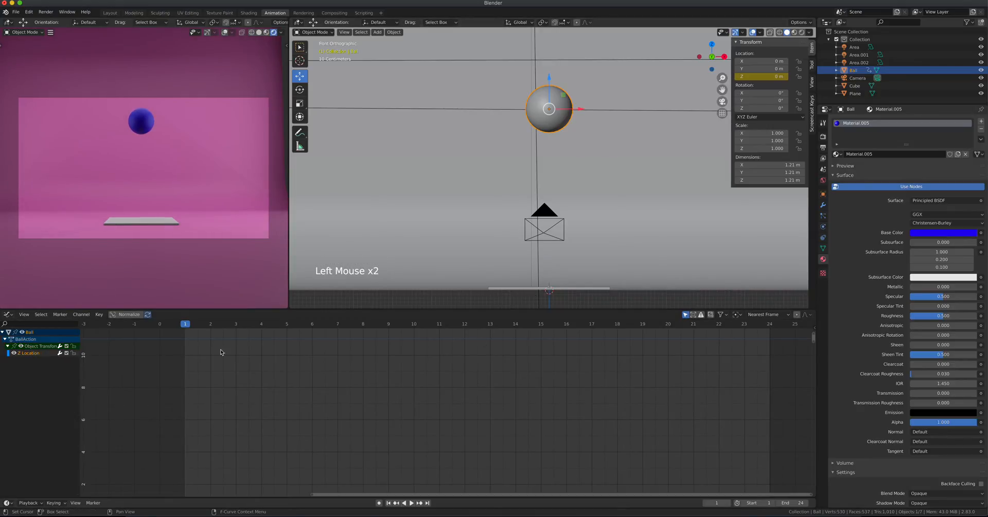
left_click(8, 315)
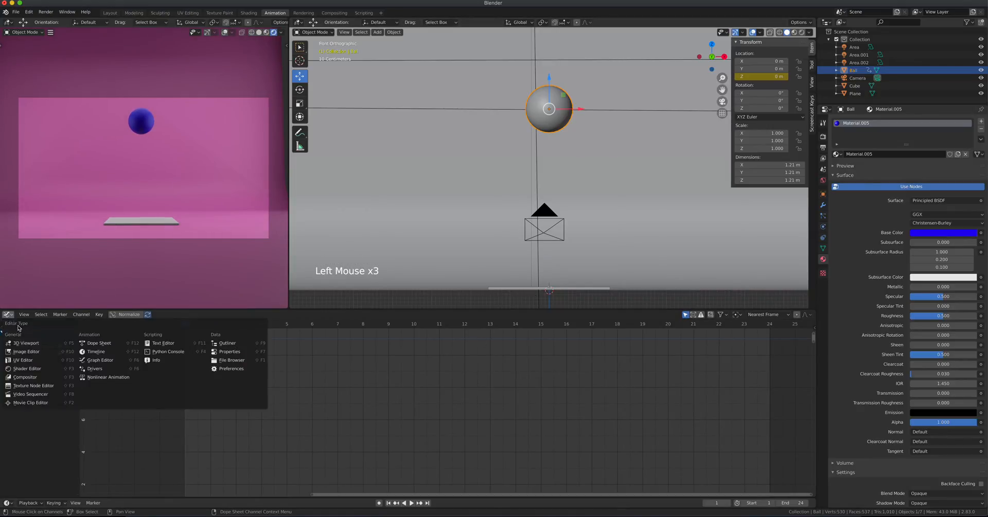
left_click(77, 343)
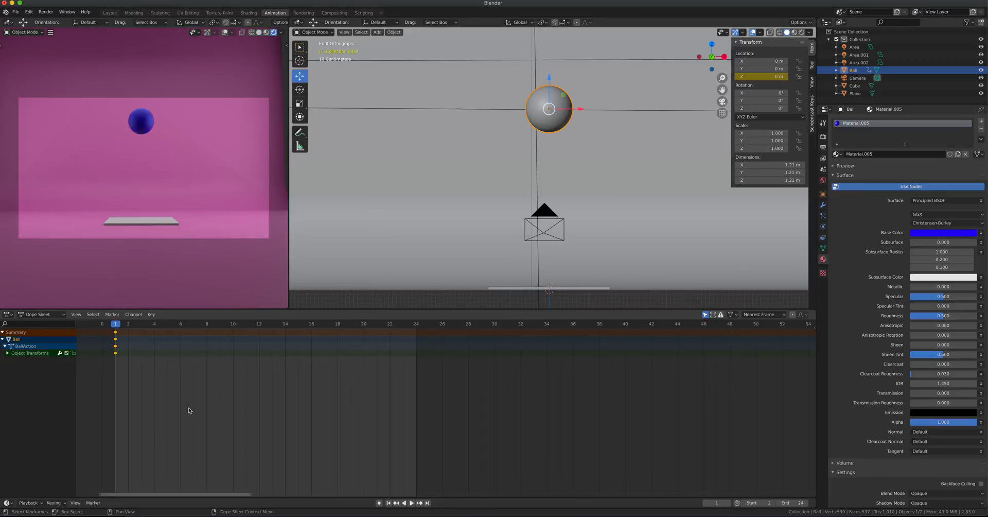
Adjust the Dope Sheet timeline view so frames 1 to 24 fill its width.
scroll(258, 393, "up", 5)
scroll(257, 394, "down", 5)
scroll(258, 394, "up", 11)
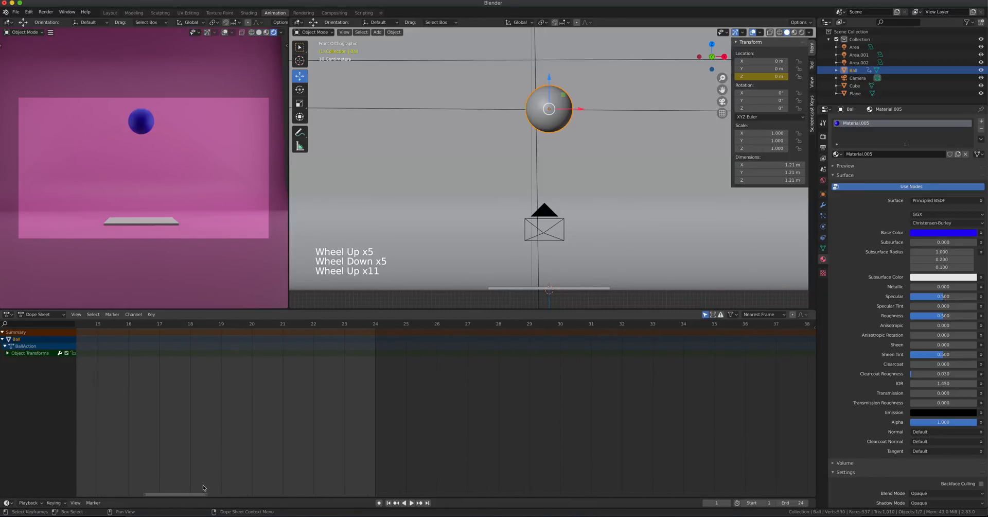
left_click_drag(186, 494, 151, 495)
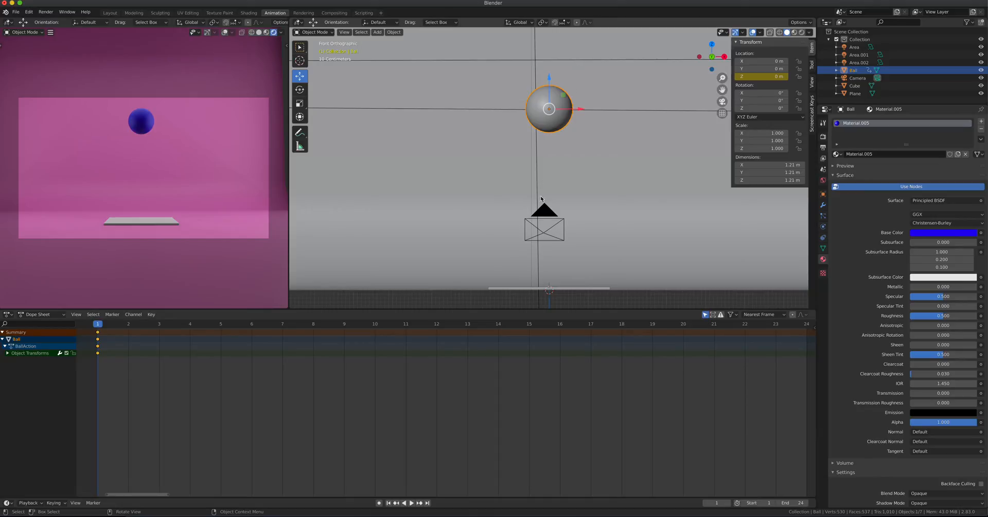
left_click(550, 79)
left_click_drag(549, 79, 551, 124)
right_click(551, 125)
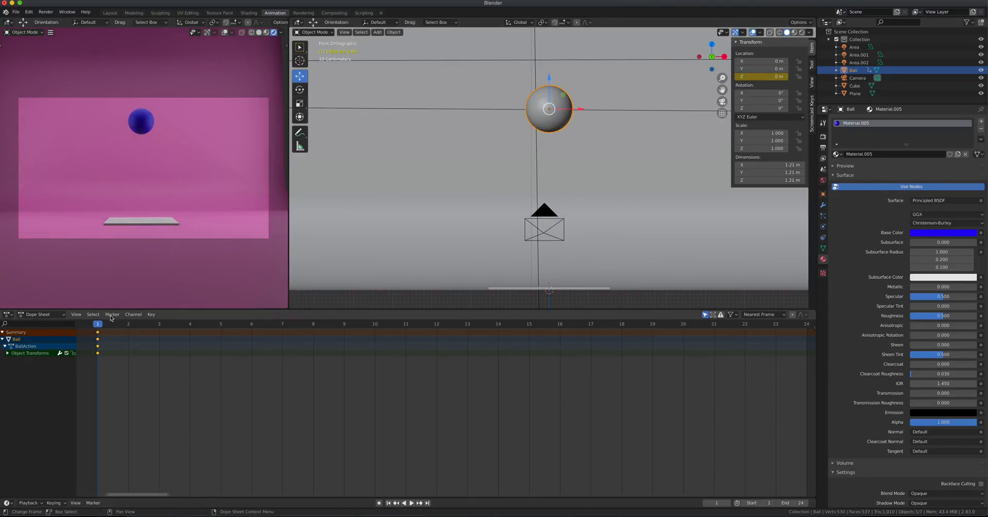
Copy the ball's frame 1 keyframe and paste it at frame 24.
left_click_drag(98, 326, 808, 343)
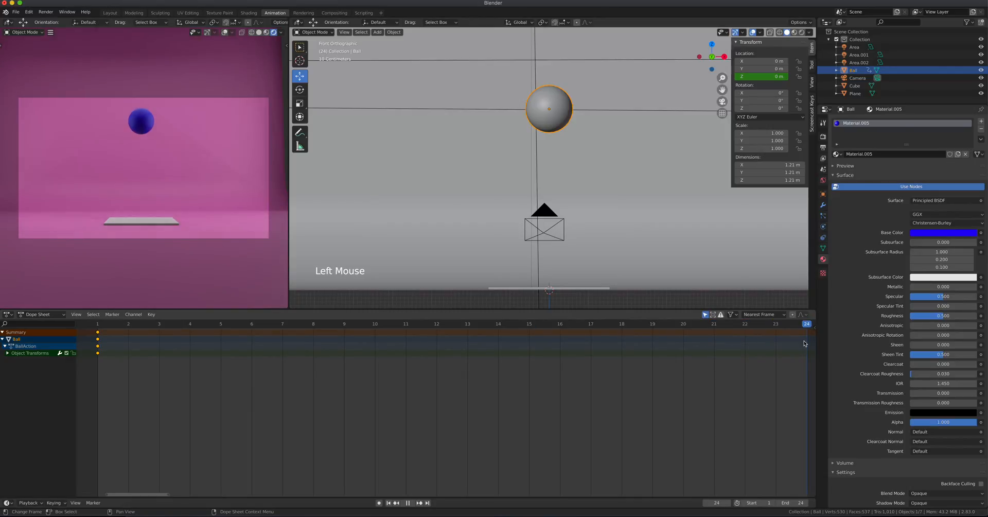
left_click_drag(105, 369, 108, 369)
left_click(111, 378)
left_click_drag(84, 341, 84, 334)
key("super+c")
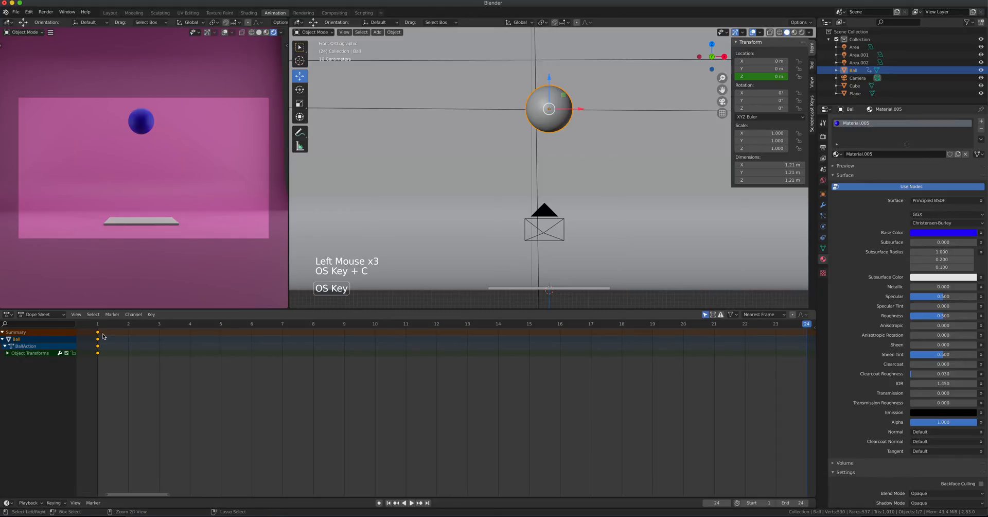
left_click(806, 333)
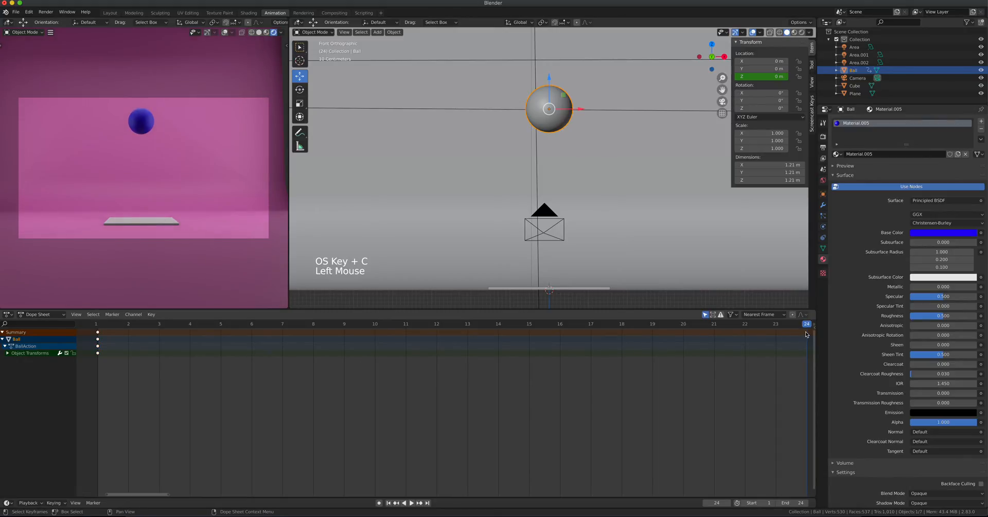
right_click(806, 334)
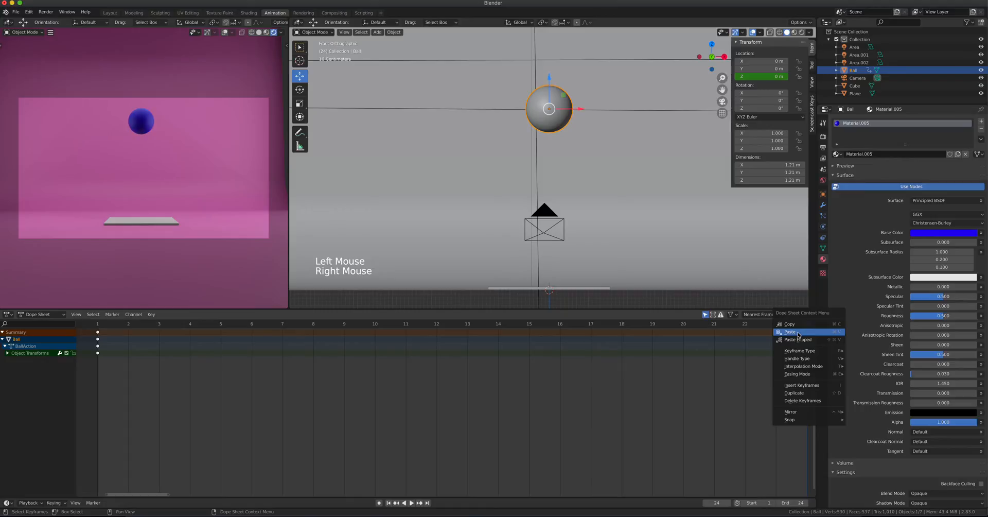
left_click(799, 333)
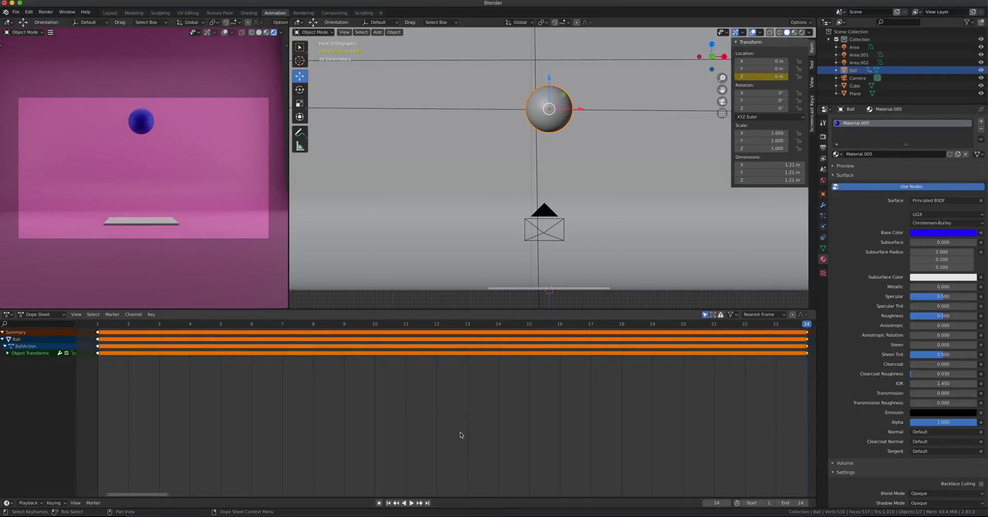
Scrub through the animation and back to frame 24, and undo the pasted keyframe.
left_click_drag(807, 327, 517, 327)
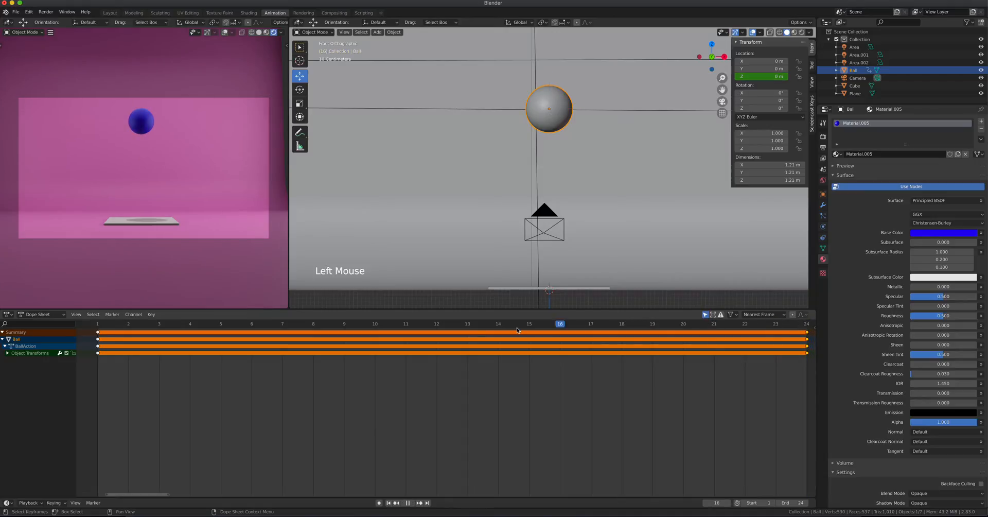
left_click_drag(294, 335, 254, 338)
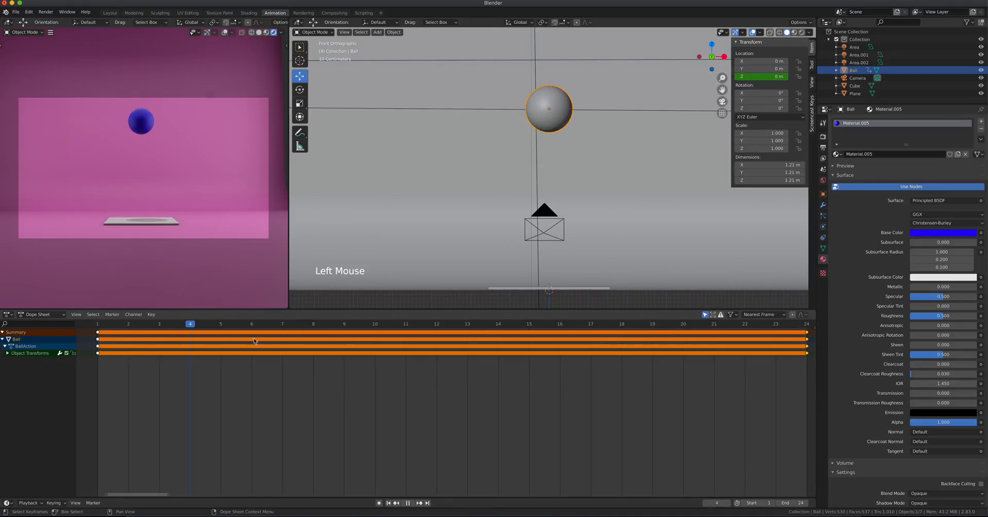
left_click_drag(630, 367, 811, 363)
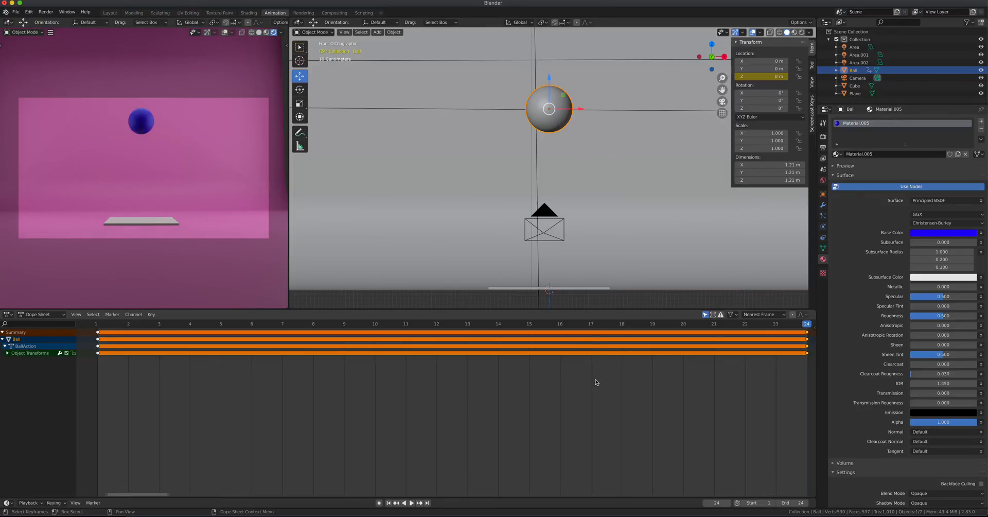
key("super+z")
key("super+z")
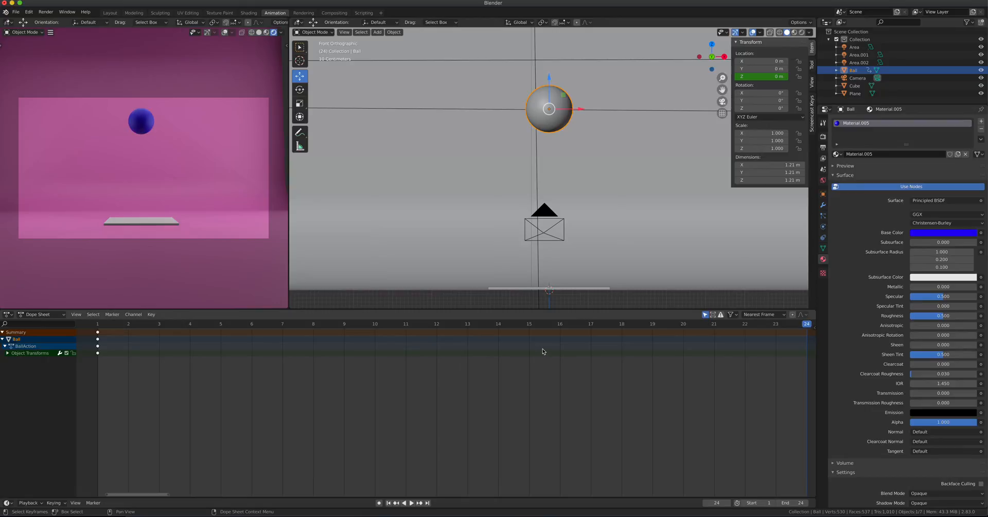
At frame 12, lower the ball onto the platform to about Z -3.94 m, insert a single Z location keyframe, and preview the motion.
left_click(556, 101)
left_click(556, 101)
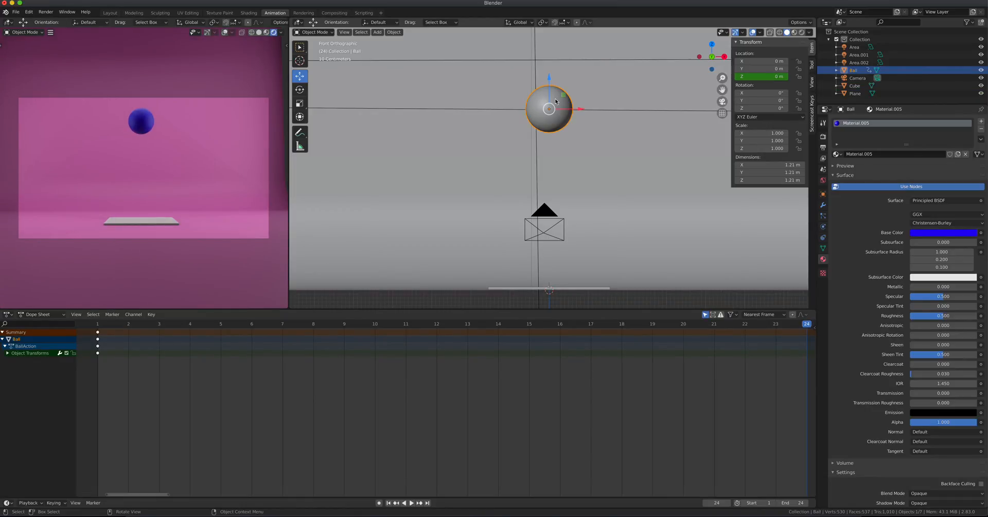
left_click(131, 328)
left_click_drag(550, 78, 549, 233)
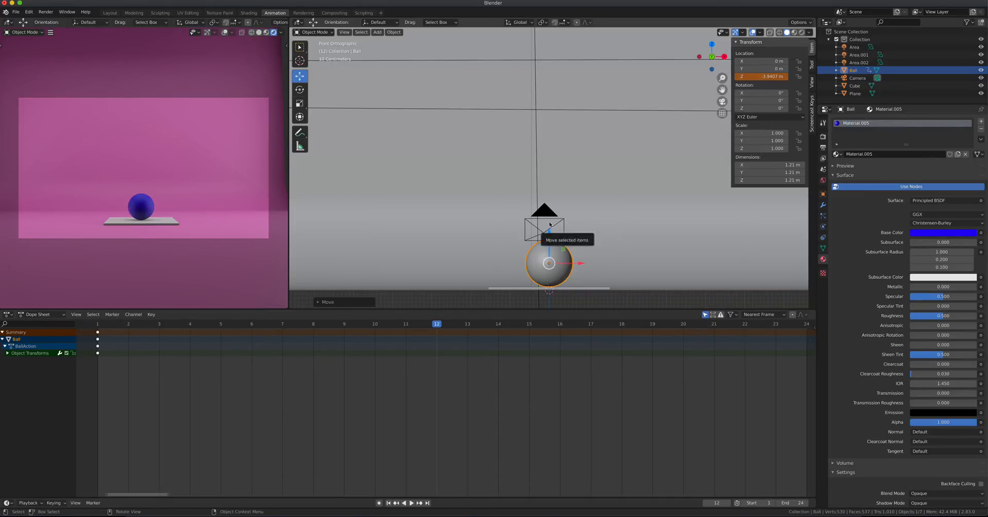
right_click(755, 76)
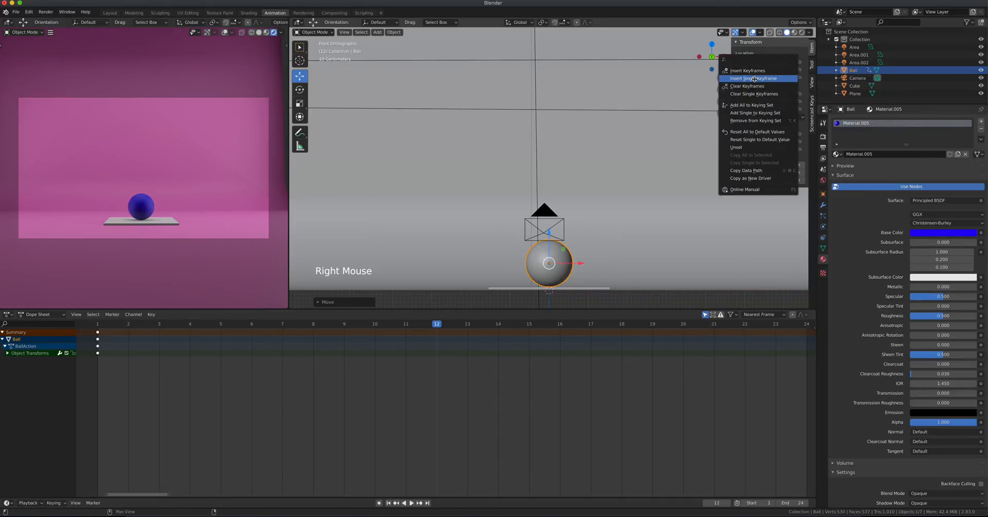
left_click(755, 79)
left_click(413, 503)
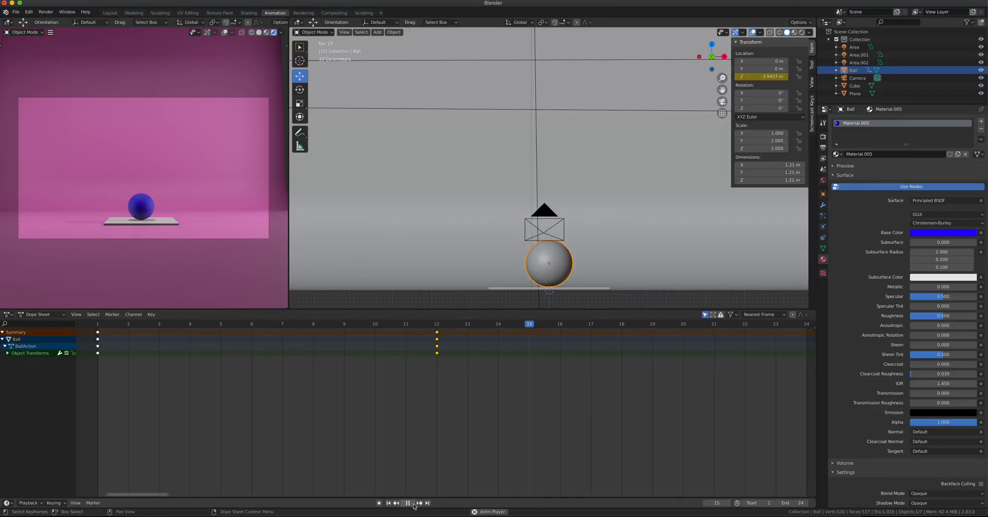
left_click(407, 502)
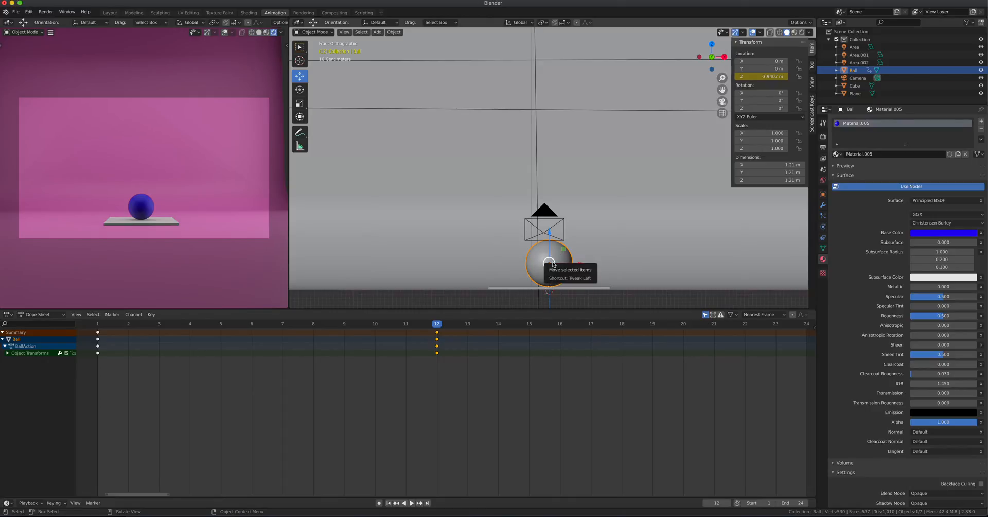
At frame 24, raise the ball back to Z location 0 m, insert a single Z keyframe, and preview the bounce.
left_click_drag(441, 334, 804, 336)
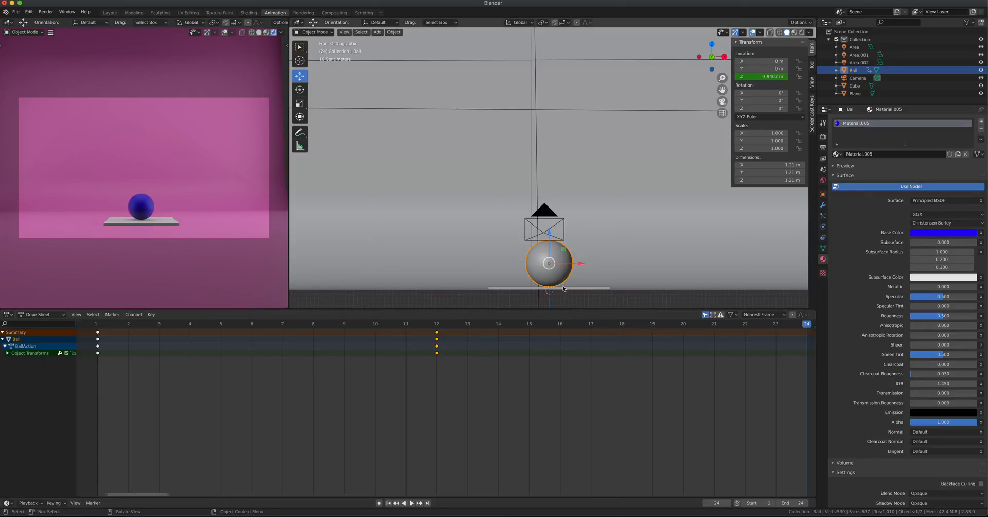
left_click_drag(549, 233, 541, 72)
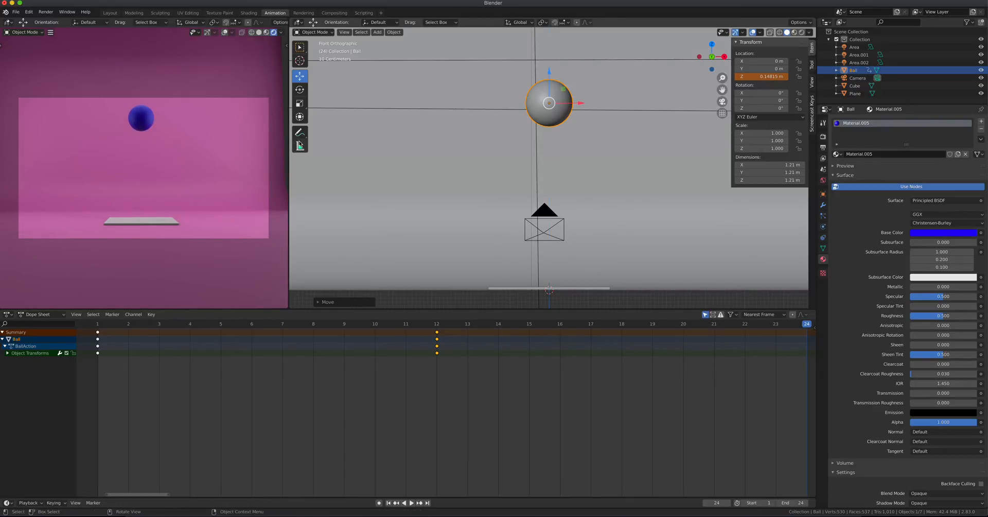
left_click(367, 32)
left_click(755, 77)
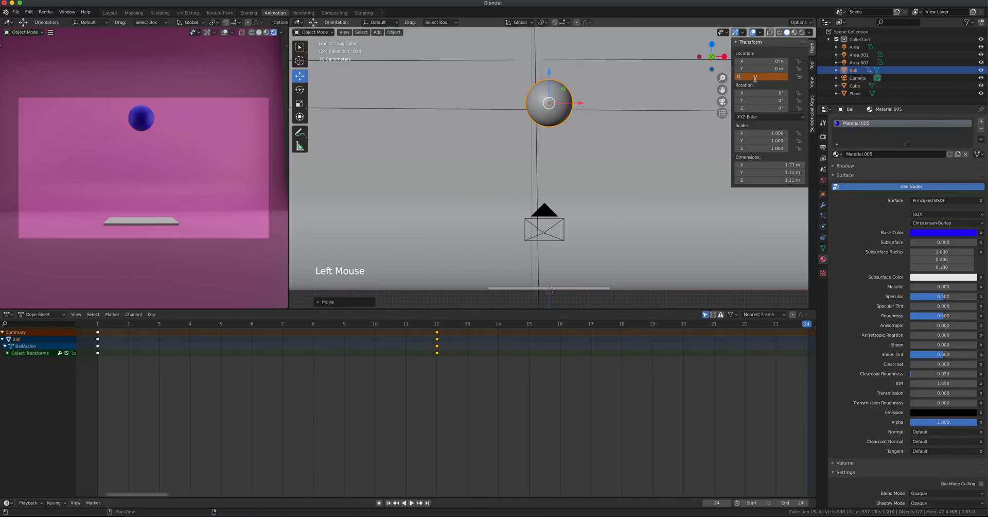
key("Return")
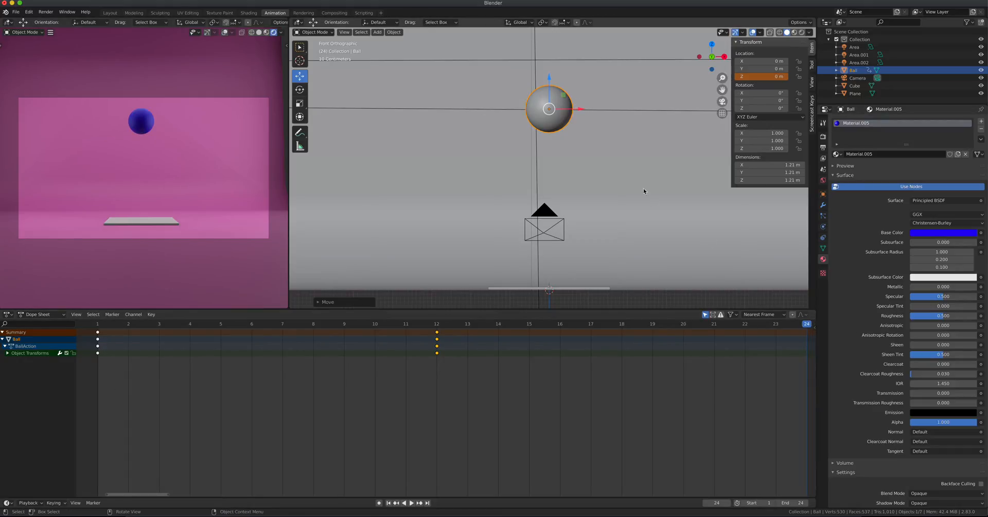
right_click(761, 77)
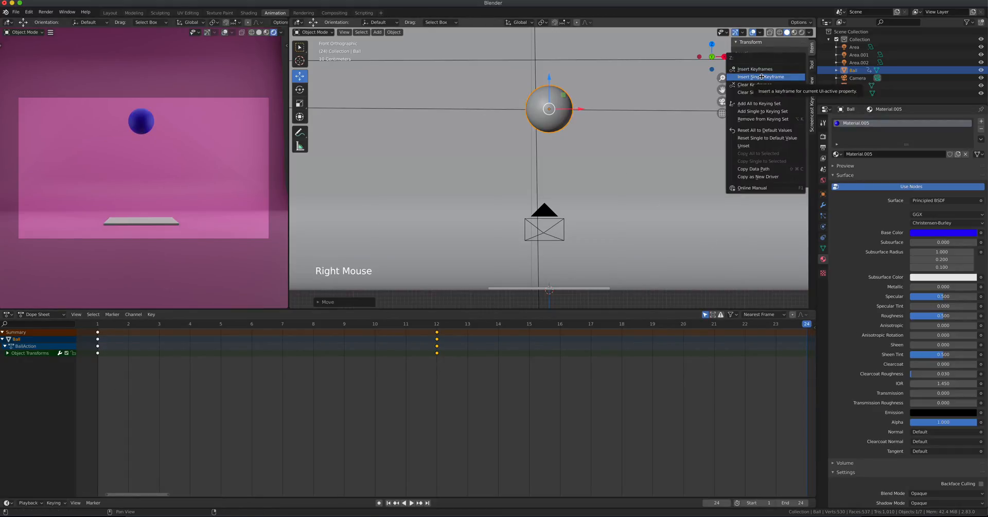
left_click(761, 77)
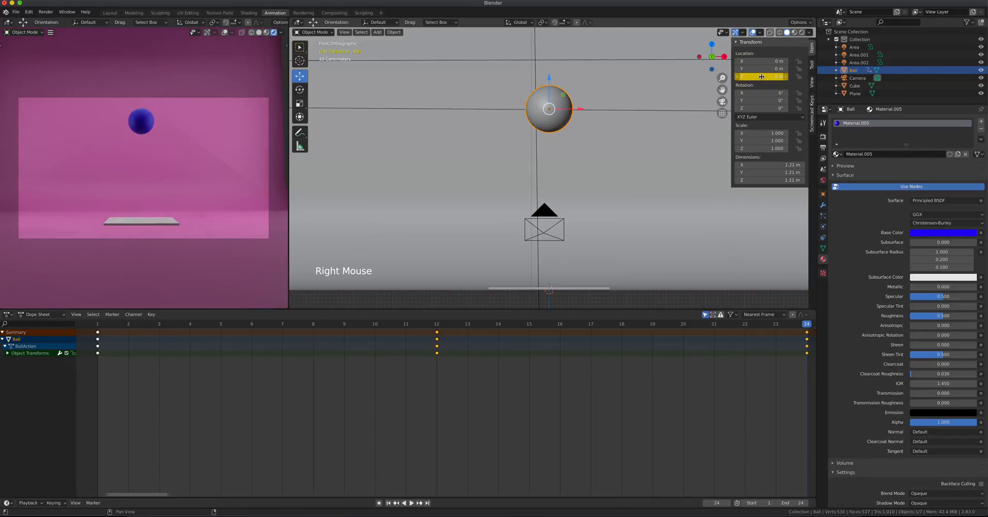
left_click(412, 504)
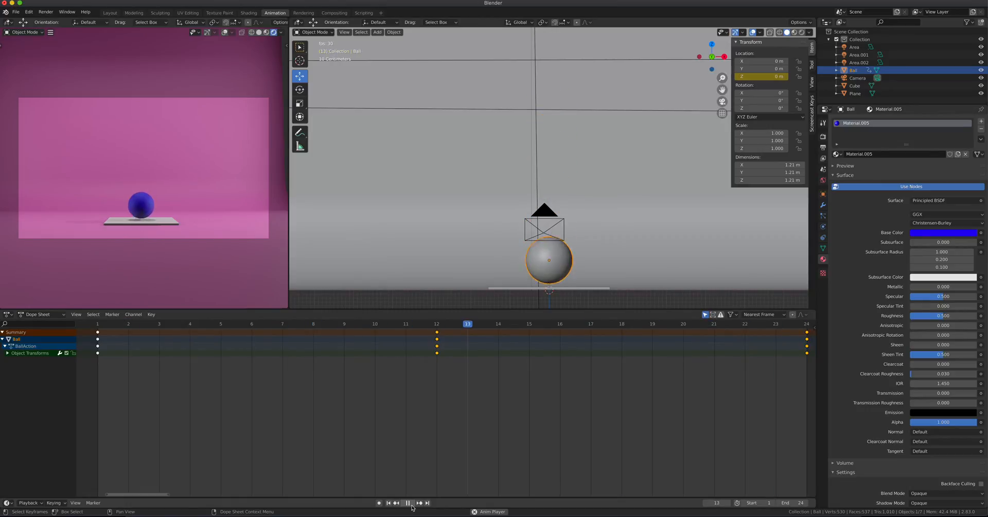
left_click(411, 505)
Switch the Dope Sheet area to the Graph Editor.
left_click(51, 315)
mouse_move(16, 315)
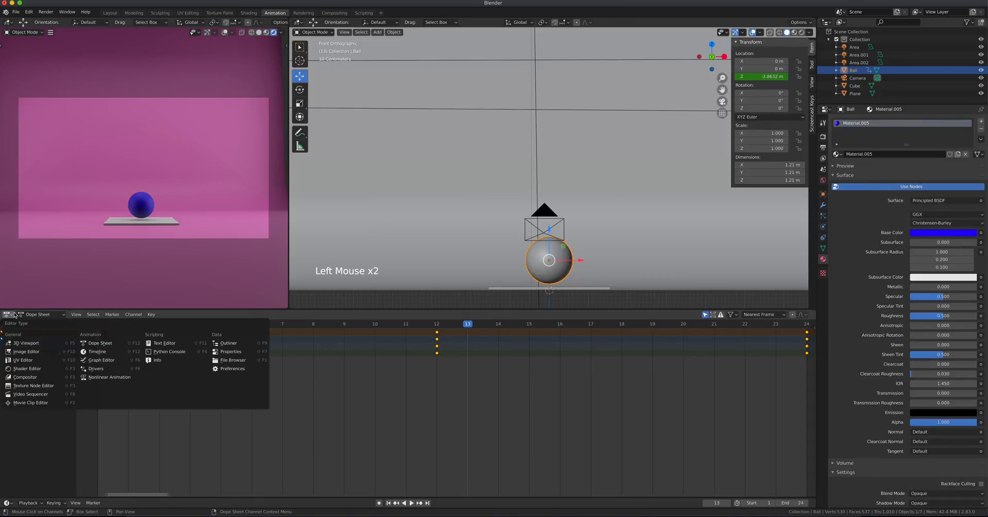
left_click(100, 360)
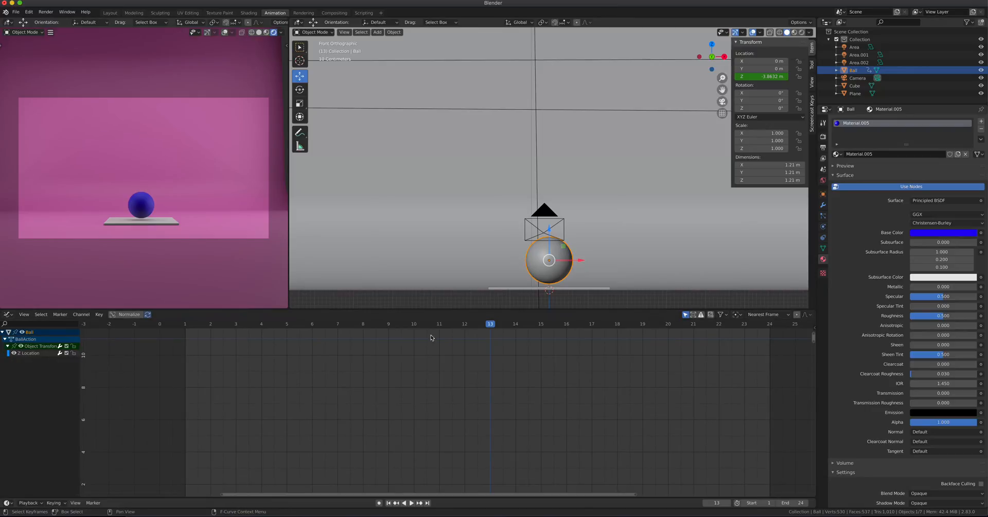
left_click(537, 276)
scroll(479, 381, "up", 4)
scroll(479, 381, "down", 11)
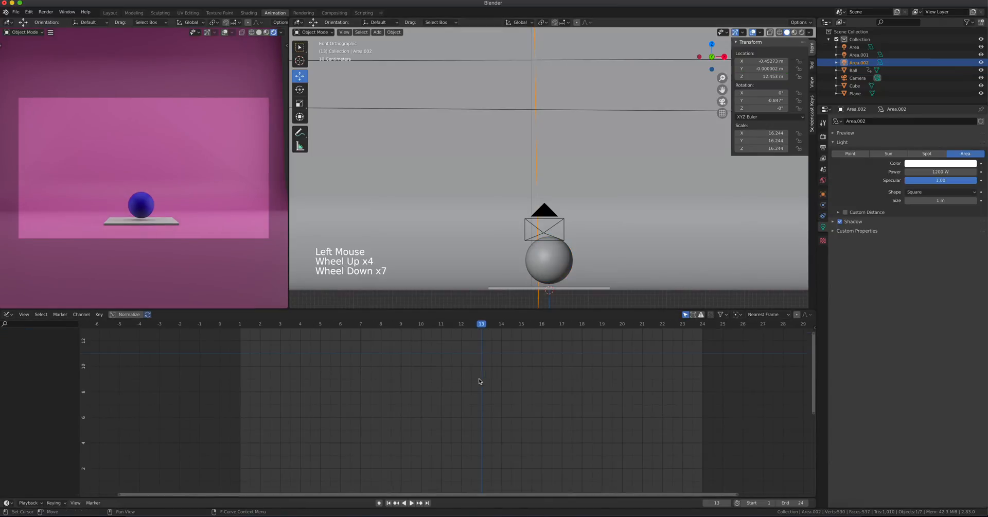
scroll(479, 381, "up", 1)
scroll(478, 380, "down", 1)
scroll(479, 381, "up", 5)
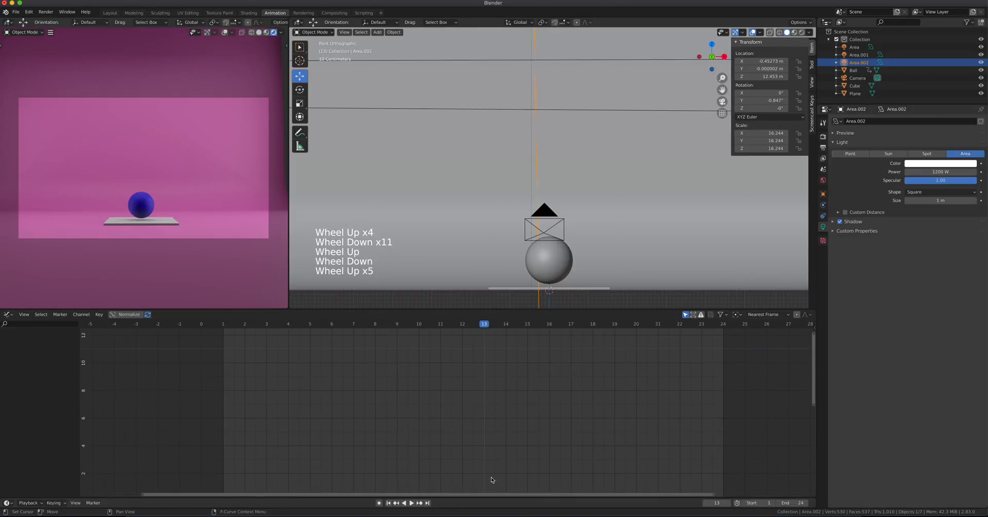
mouse_move(495, 493)
left_mouse_down()
mouse_move(443, 493)
mouse_move(477, 494)
left_mouse_up()
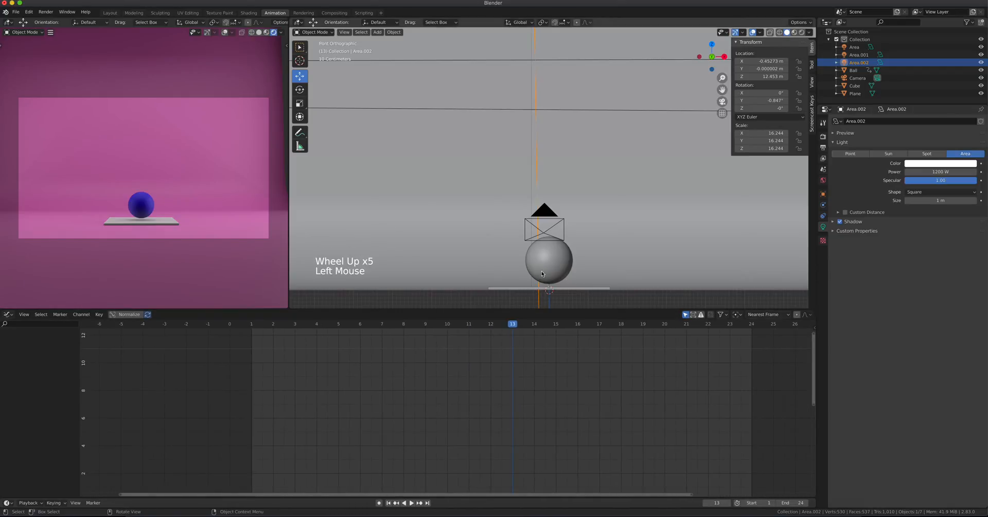
left_click(548, 261)
Select all keyframes of the ball's Z Location curve and fit the curve in the Graph Editor view.
scroll(390, 421, "down", 6)
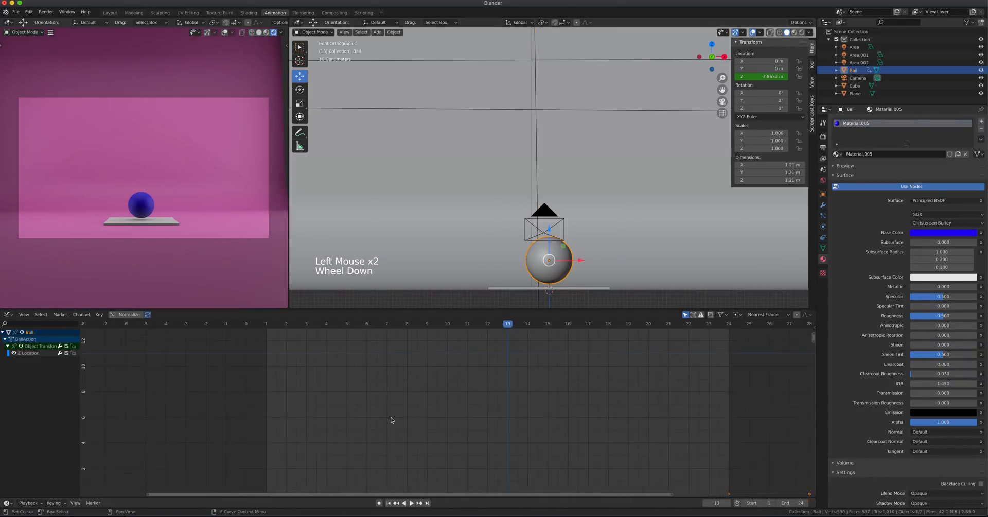
scroll(391, 419, "down", 4)
scroll(443, 427, "up", 2)
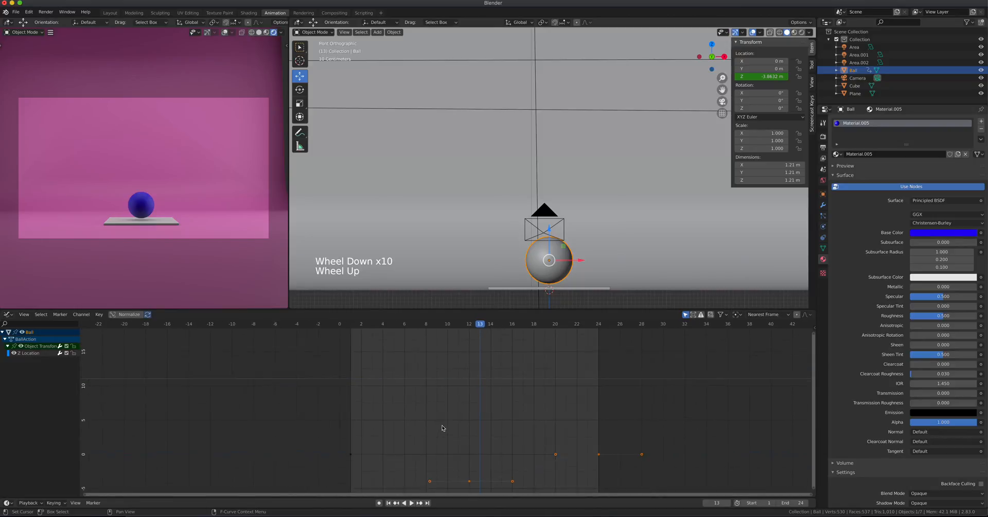
scroll(443, 428, "down", 1)
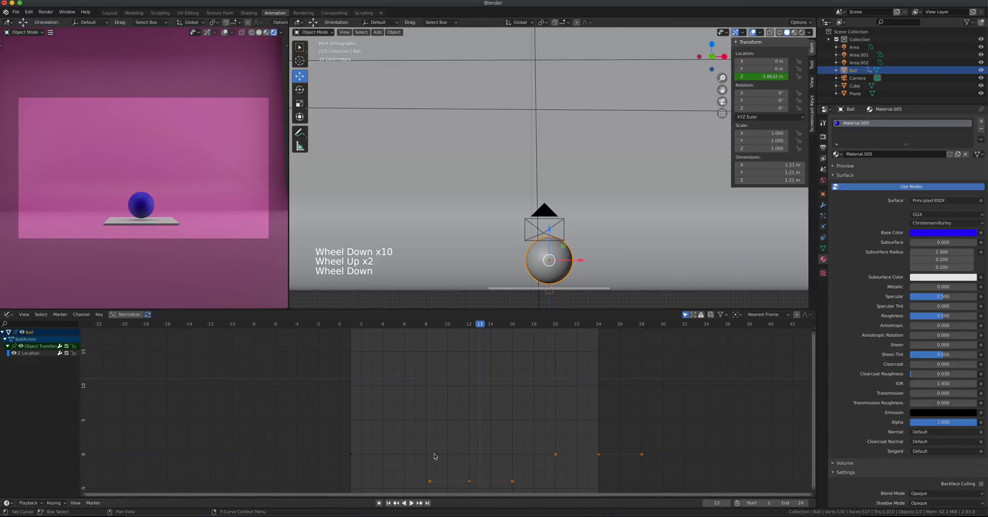
key("a")
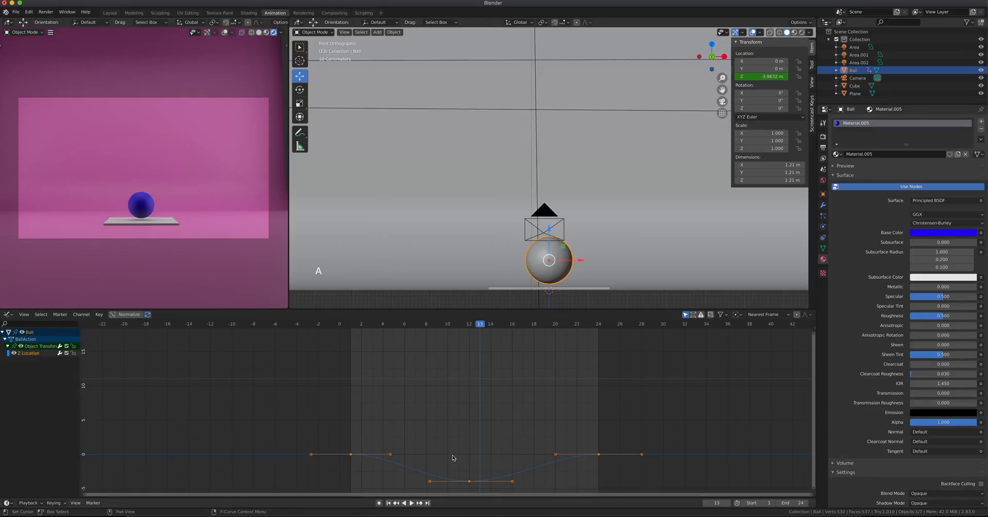
key("KP_Decimal")
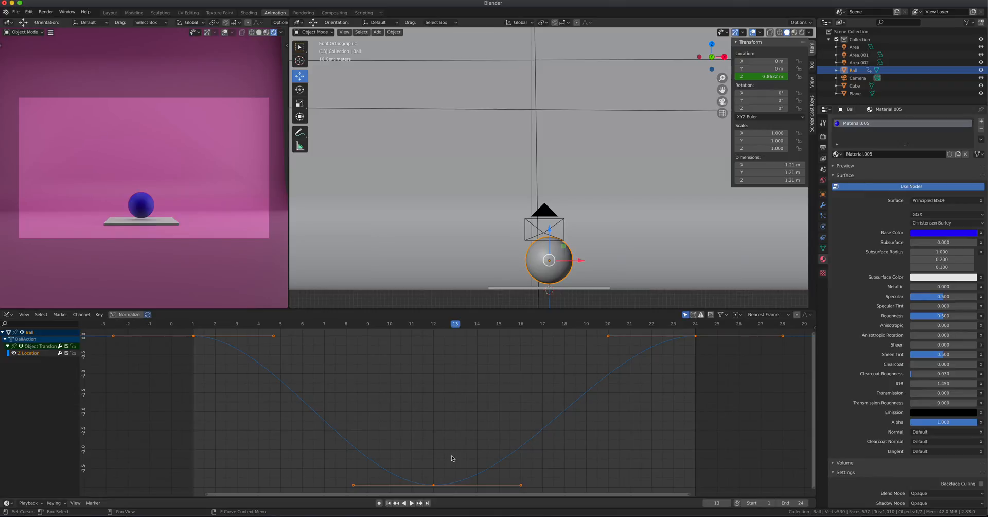
scroll(452, 455, "up", 6)
scroll(452, 455, "down", 19)
scroll(451, 451, "down", 5)
scroll(452, 451, "up", 14)
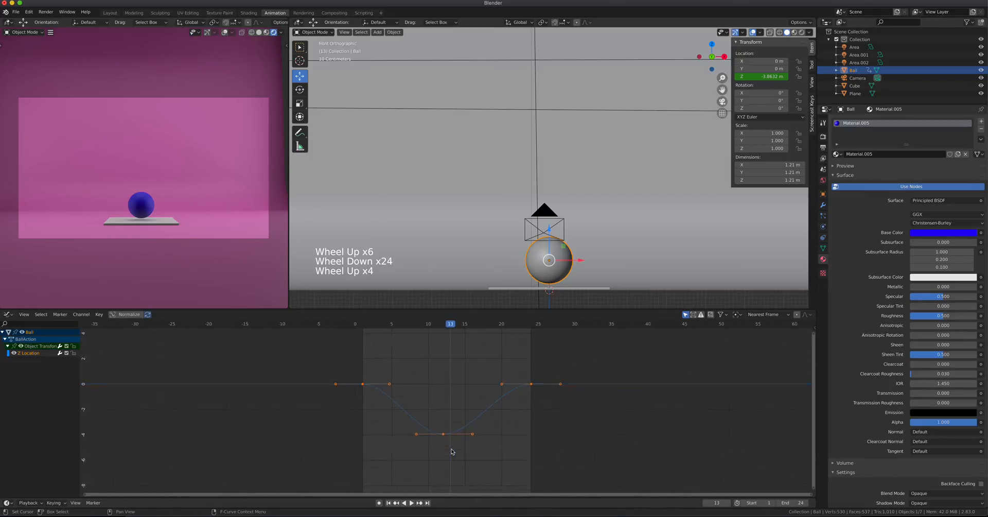
Examine the ball's Z Location keyframes at frames 1, 12 and 24 one at a time and play back the bounce.
scroll(457, 431, "up", 1)
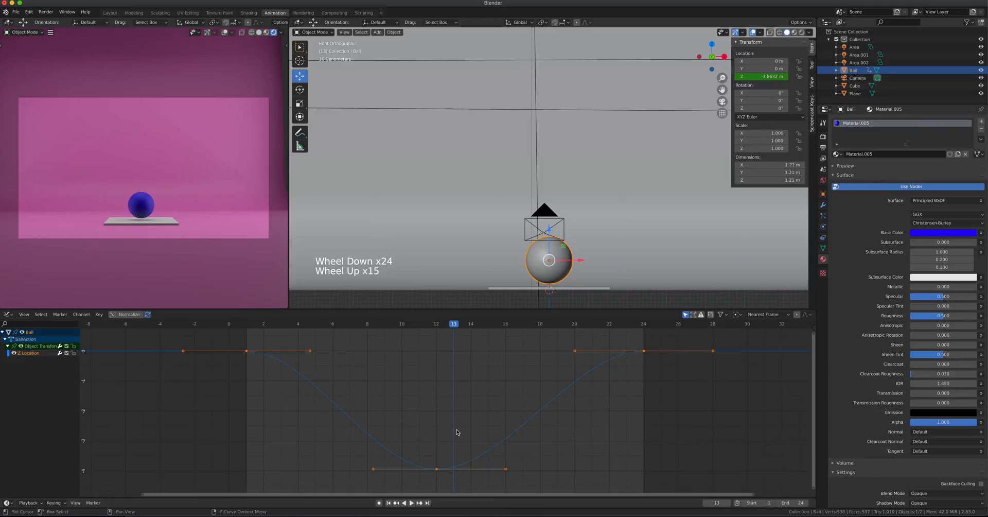
left_click(252, 365)
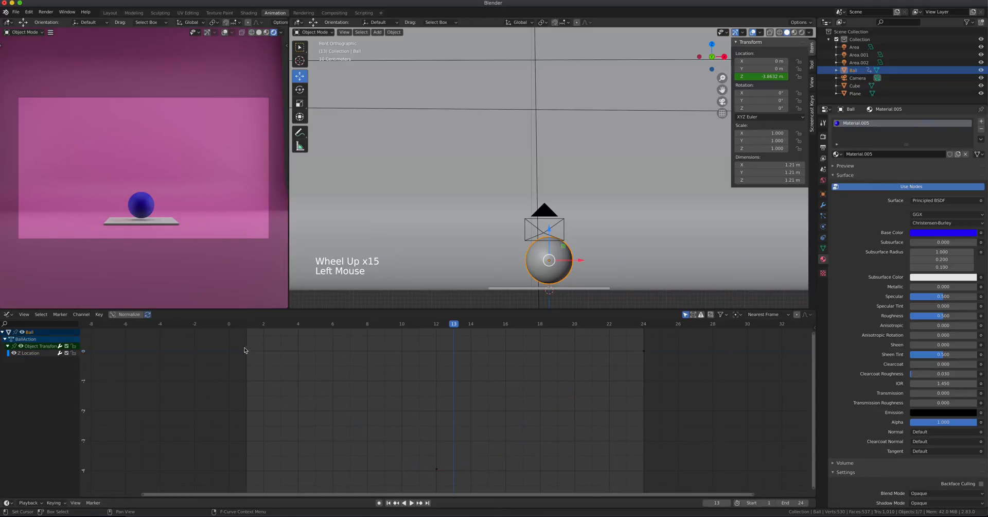
left_click_drag(237, 344, 257, 368)
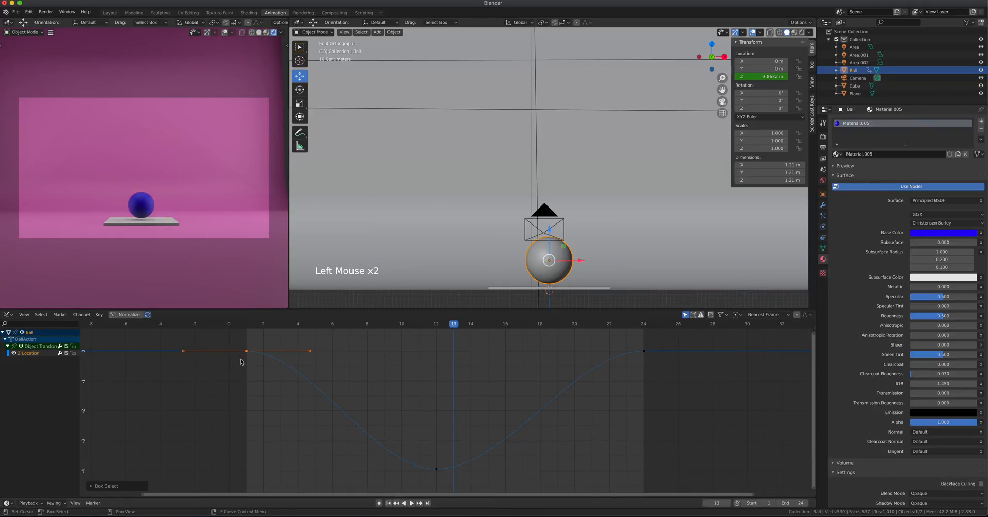
left_click_drag(416, 449, 445, 477)
left_click_drag(626, 347, 663, 366)
left_click(412, 503)
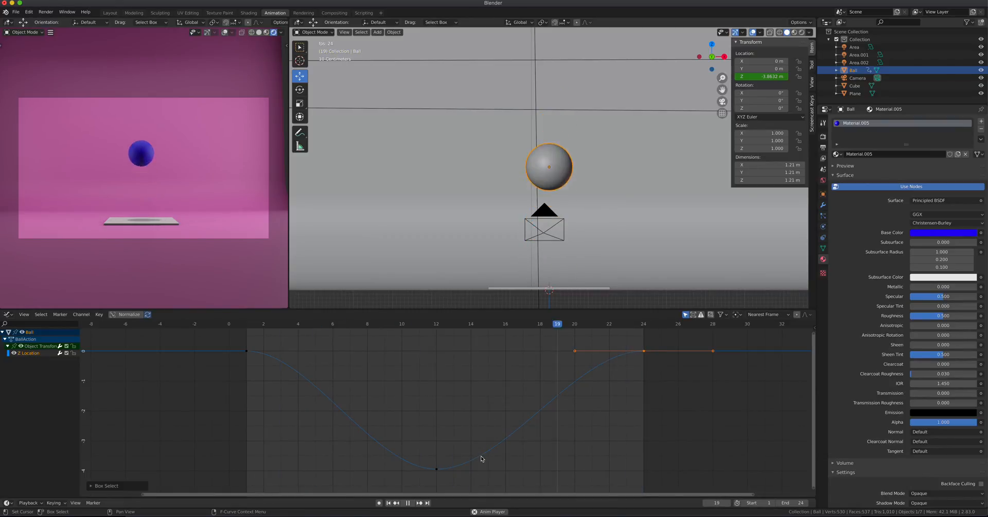
left_click(409, 503)
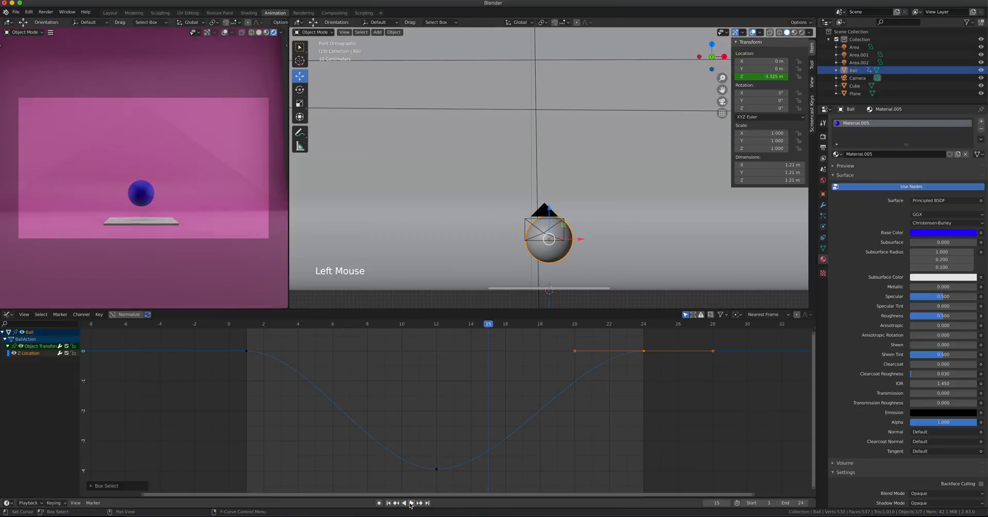
Compare the curve's easing at the start and end keyframes with the frame 12 contact keyframe, and preview the motion.
left_click(238, 349)
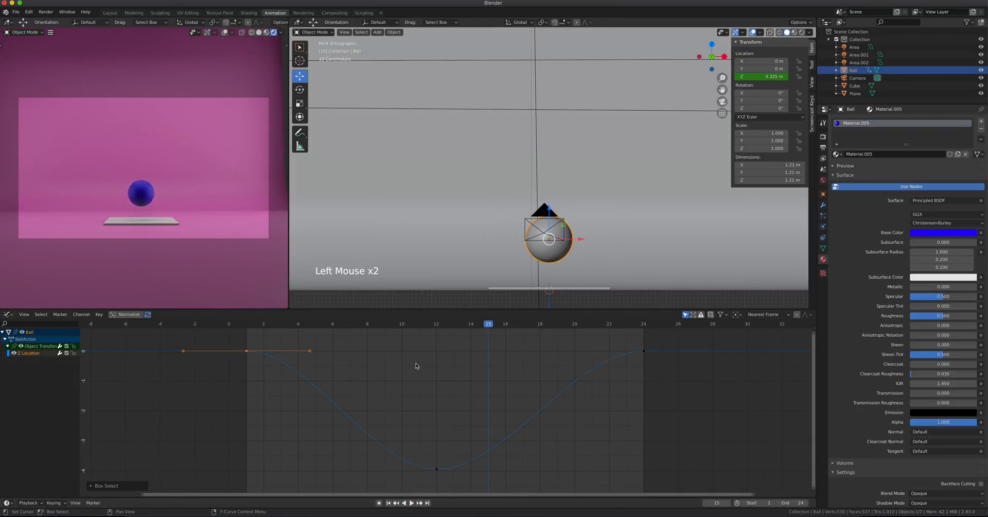
left_click(645, 351)
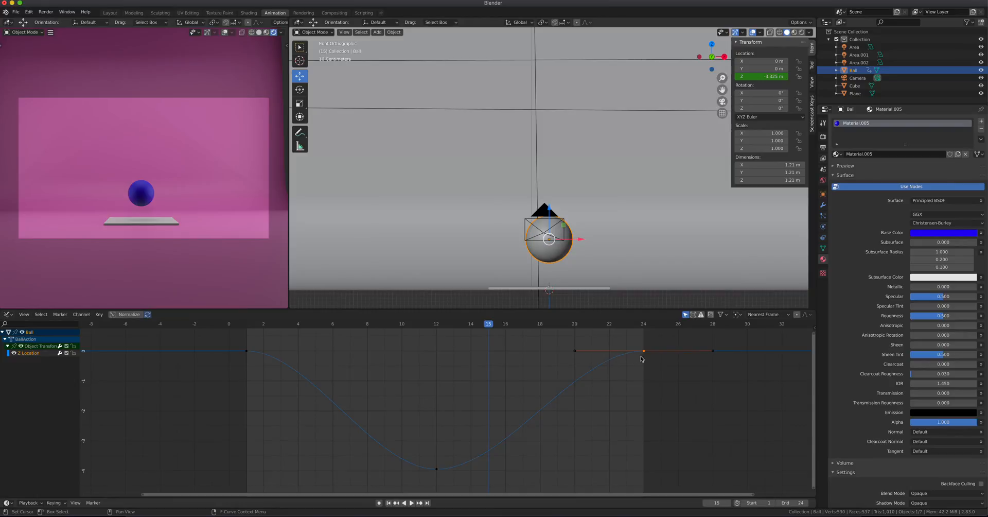
left_click(247, 351)
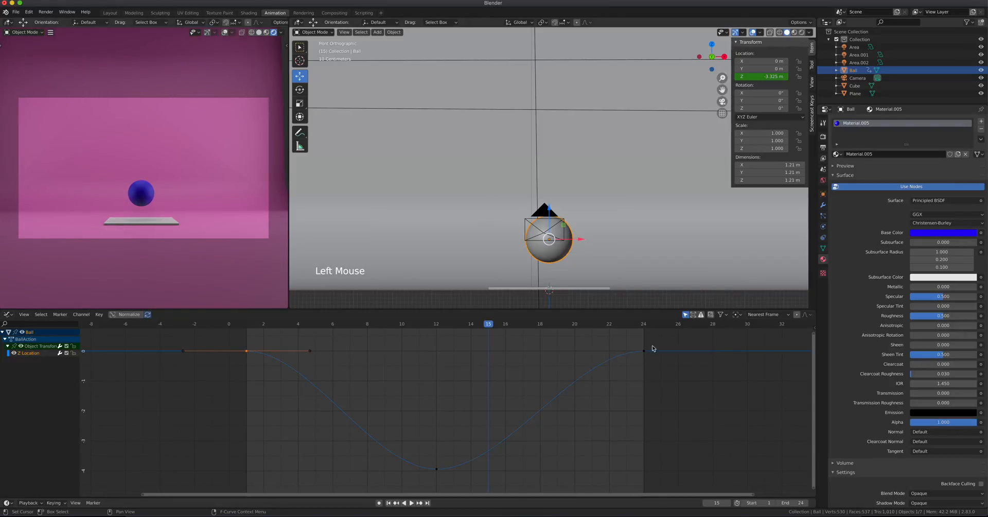
left_click(646, 351)
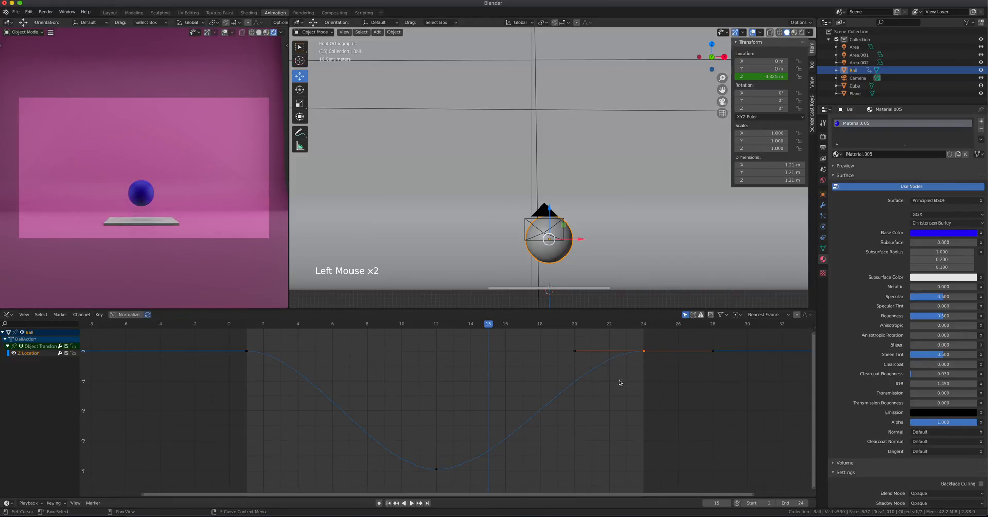
left_click(437, 469)
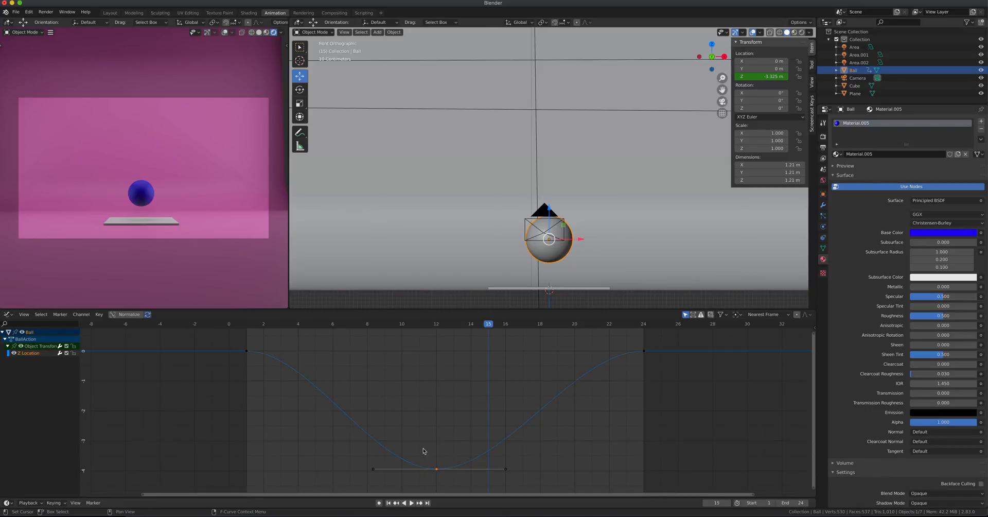
left_click(412, 503)
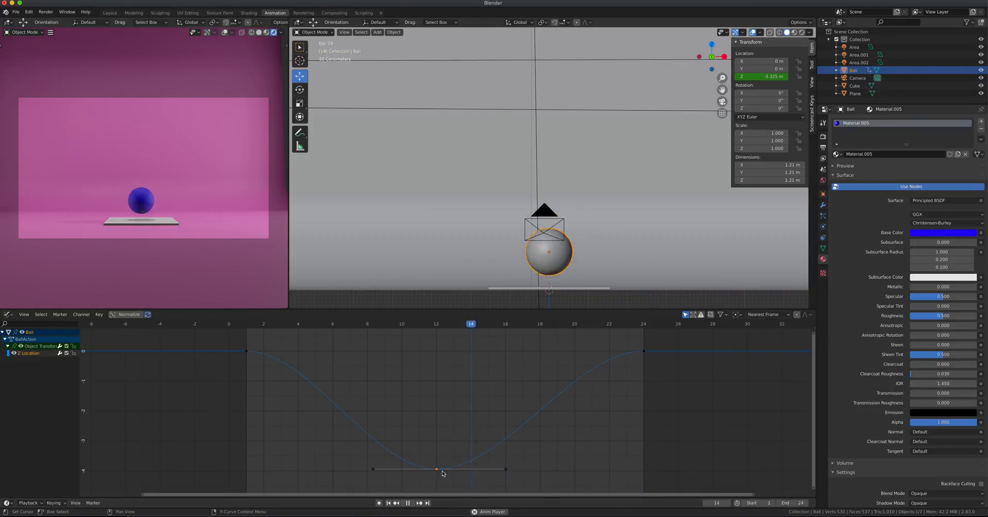
left_click(408, 503)
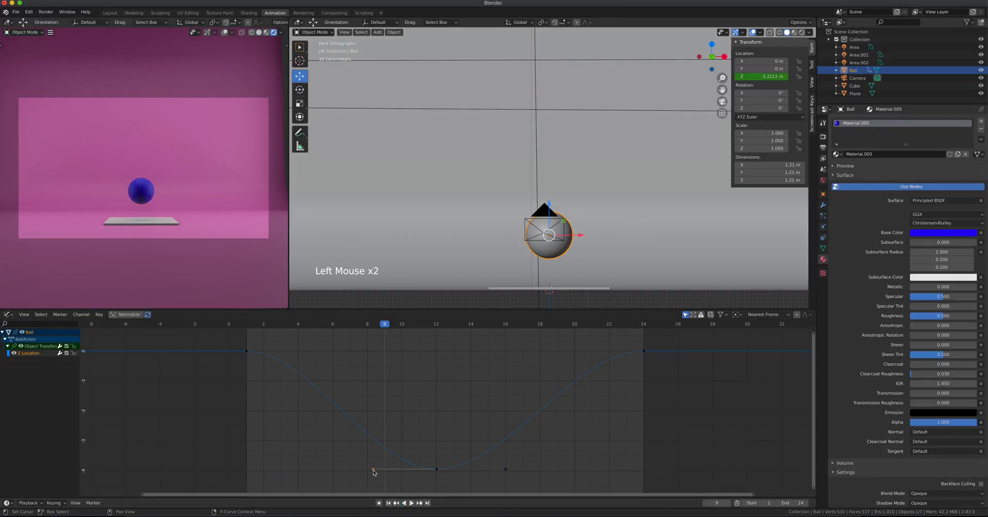
Try to move the left handle of the frame 12 keyframe on the Z Location curve.
key("g")
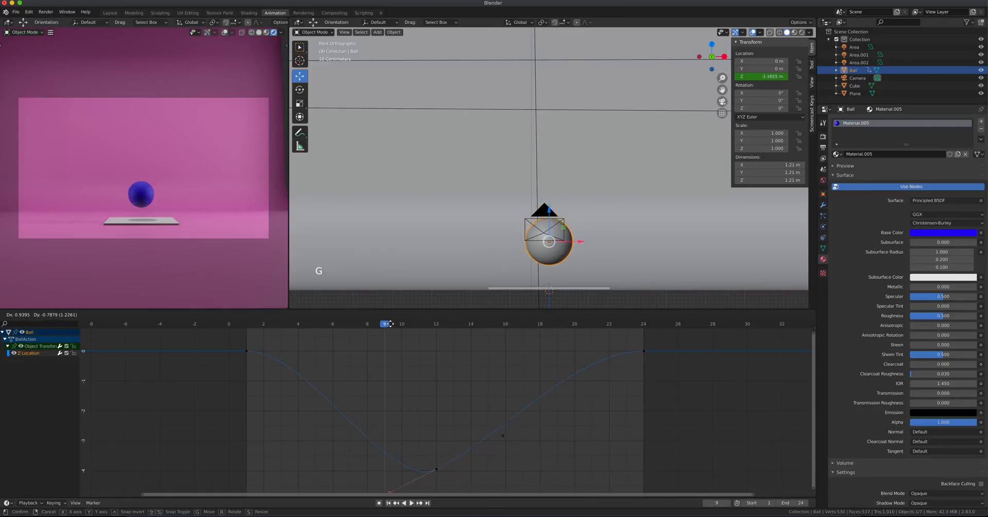
right_click(399, 462)
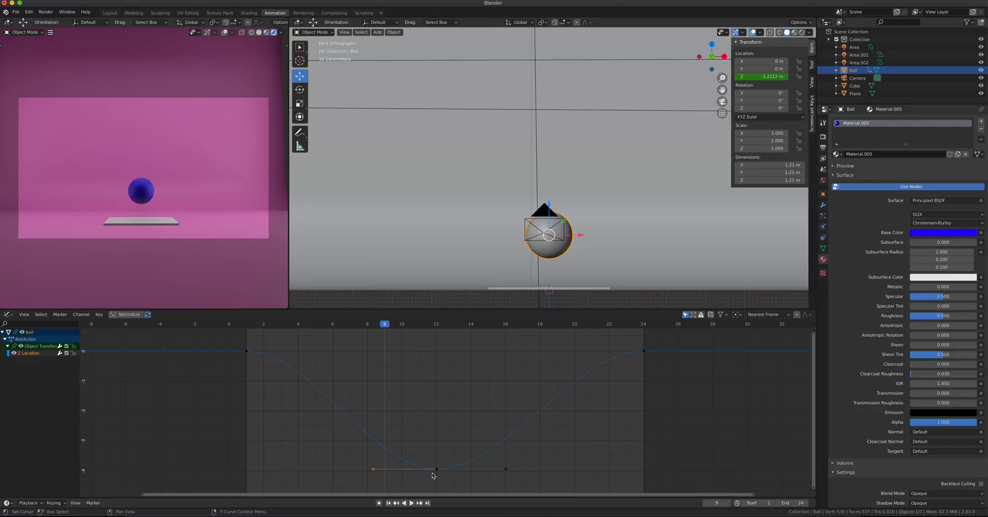
key("g")
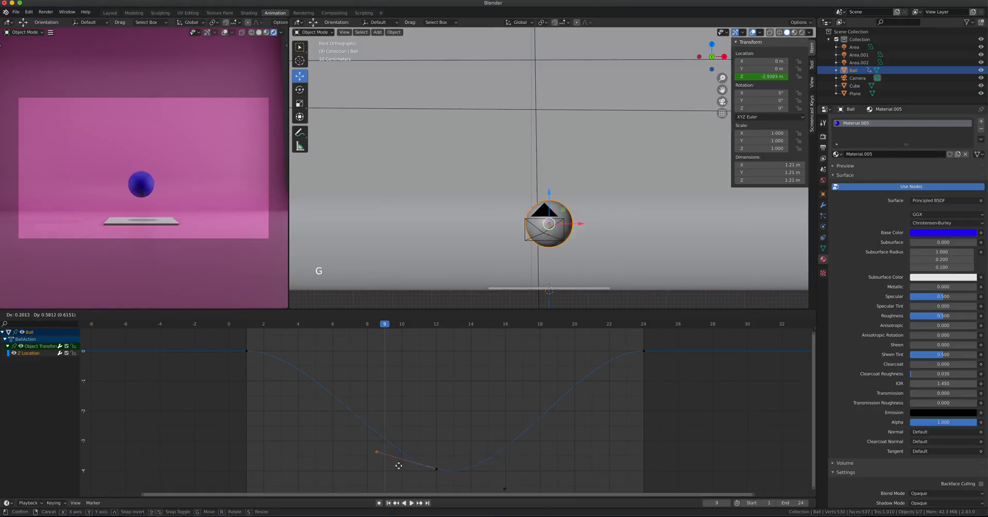
right_click(400, 478)
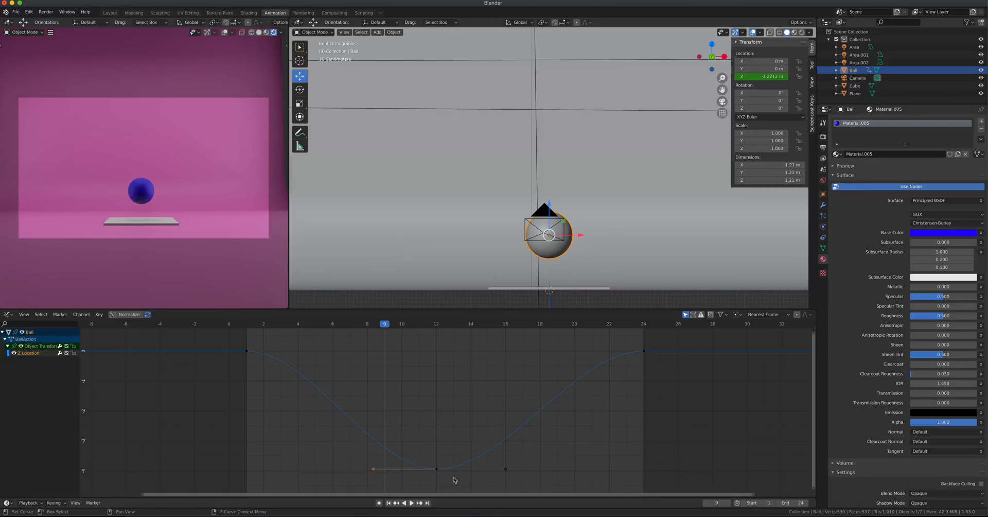
Set the handle type of the frame 12 keyframe on the Z Location curve to Free.
left_click(436, 470)
right_click(437, 470)
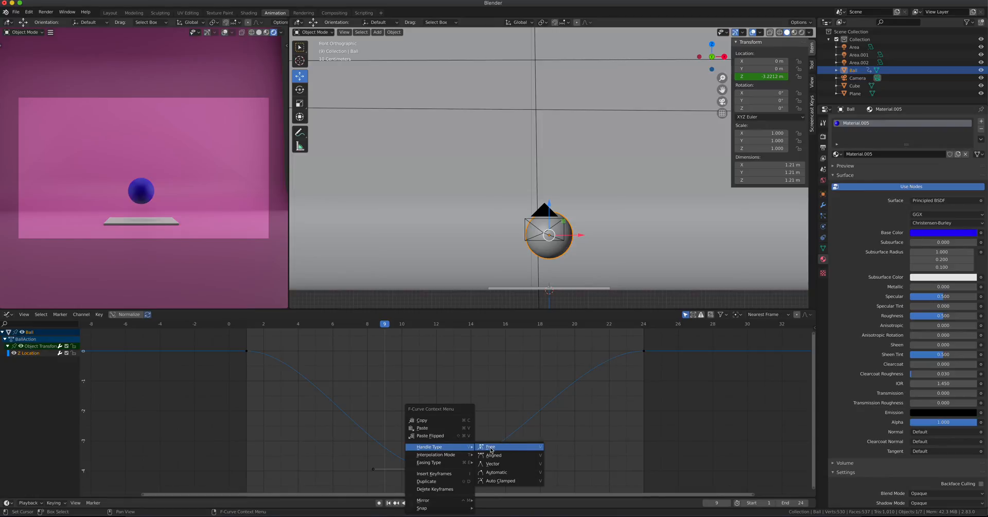
left_click(491, 449)
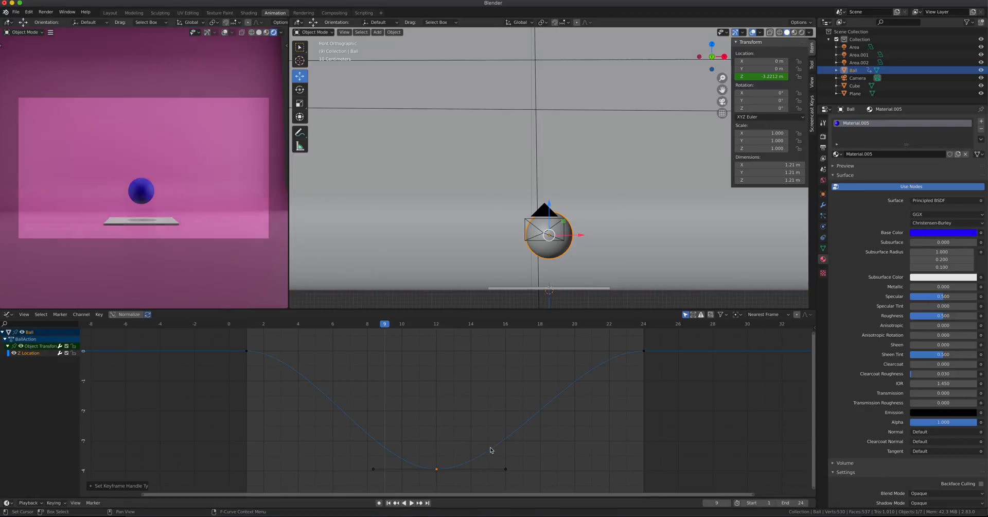
Try to move the right and left handles of the frame 12 keyframe independently of each other.
left_click(504, 470)
key("g")
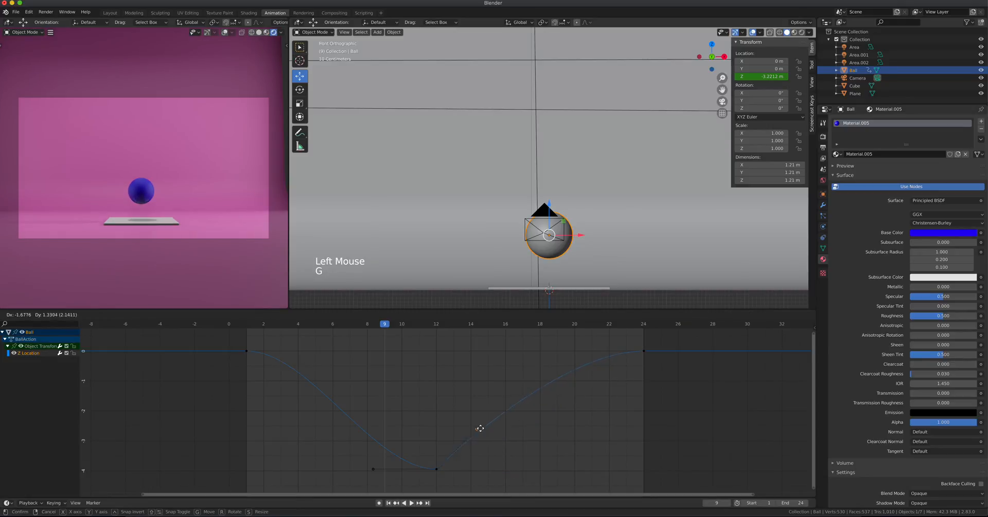
right_click(498, 463)
left_click(374, 469)
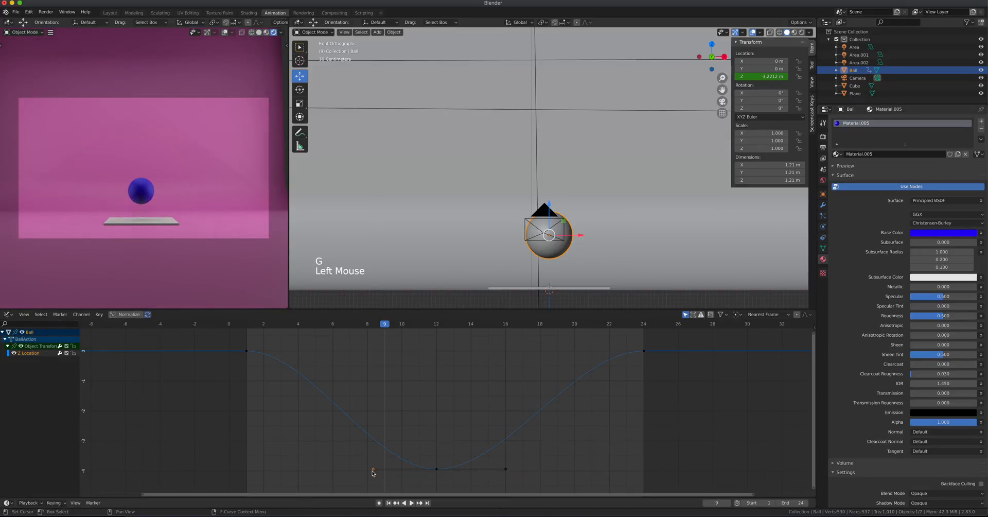
key("g")
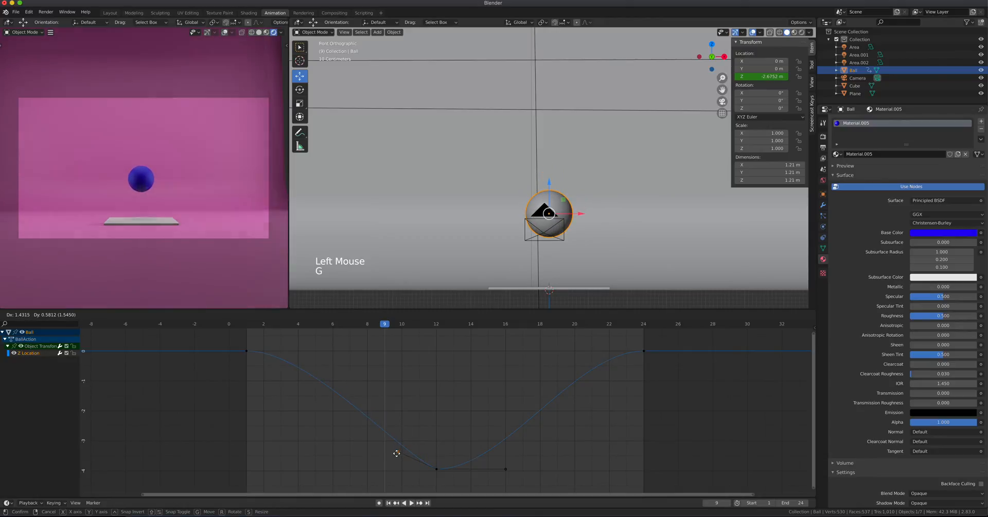
right_click(398, 456)
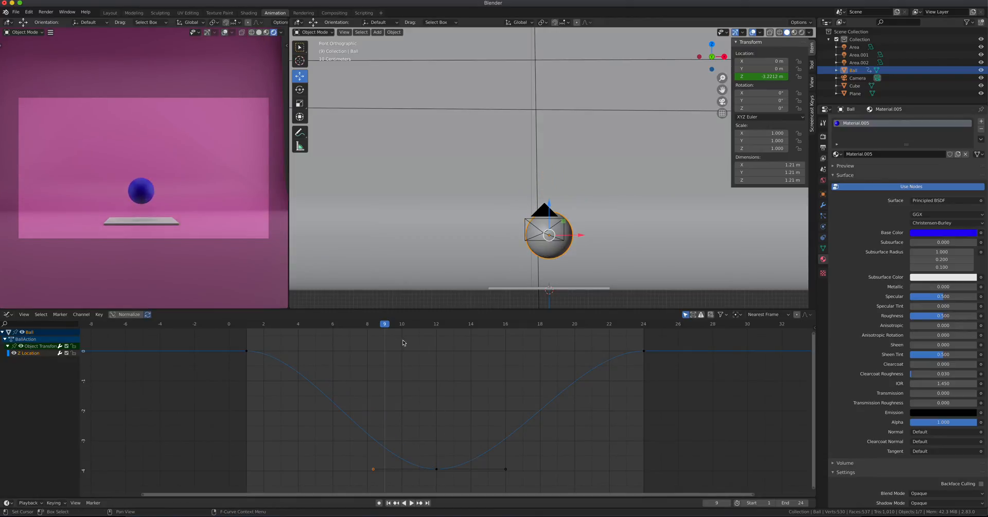
Go to frame 12 and reapply the Free handle type to the keyframe at the lowest point of the curve.
left_click_drag(386, 323, 437, 324)
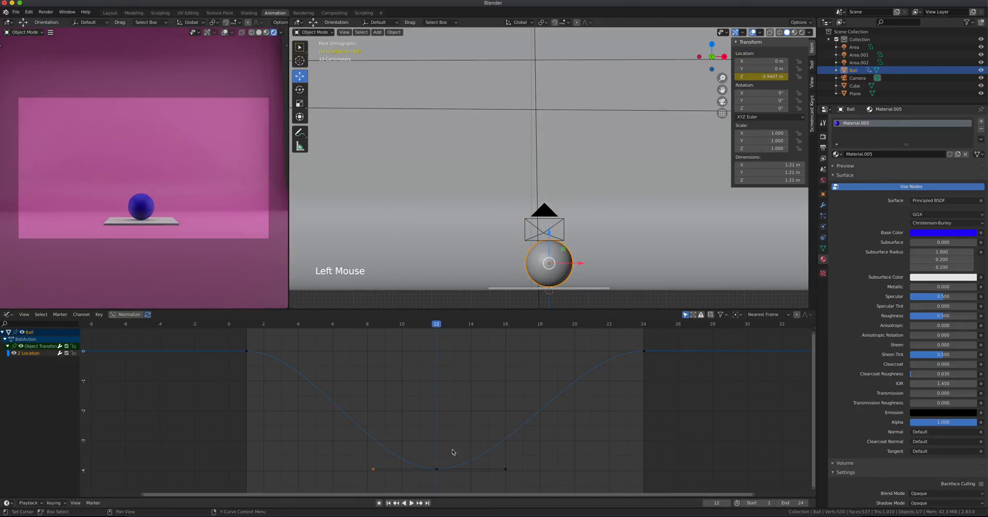
right_click(437, 472)
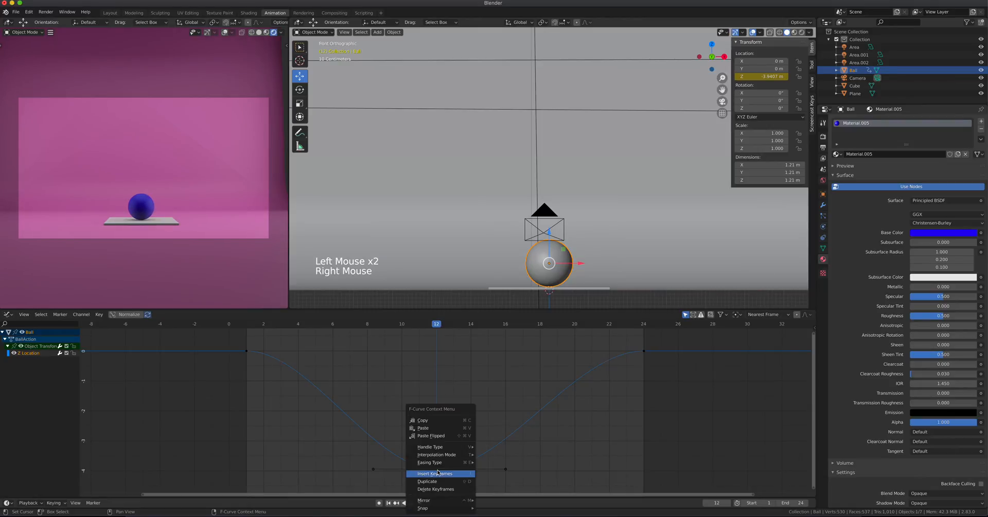
mouse_move(448, 456)
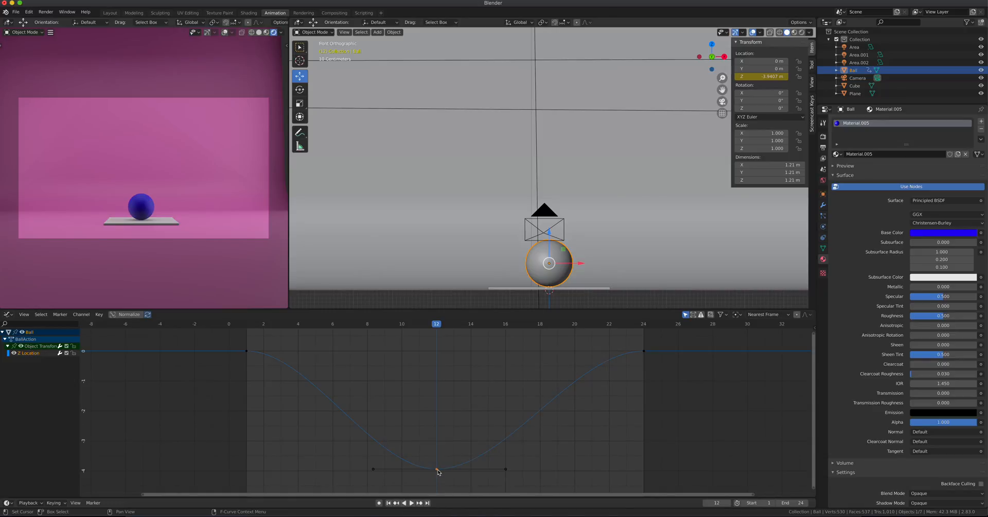
key("v")
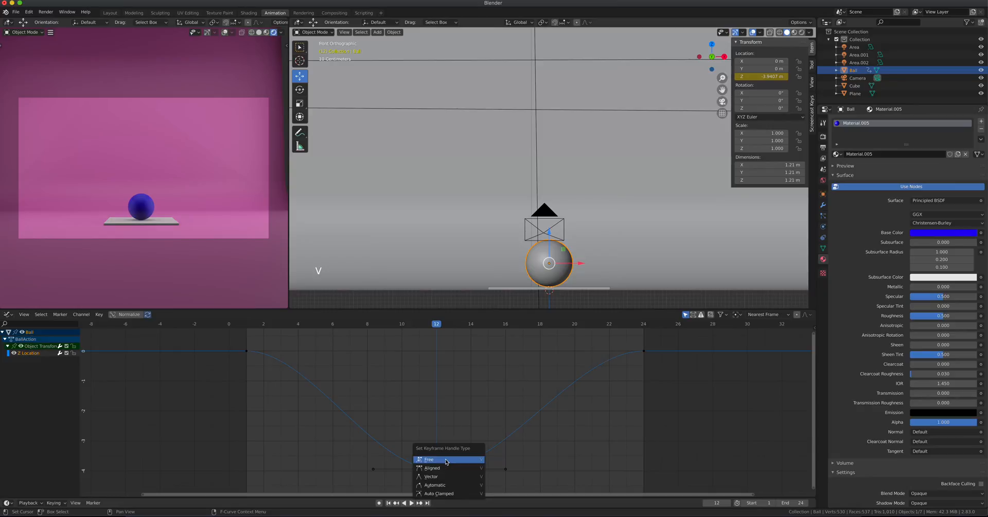
left_click(446, 461)
right_click(439, 471)
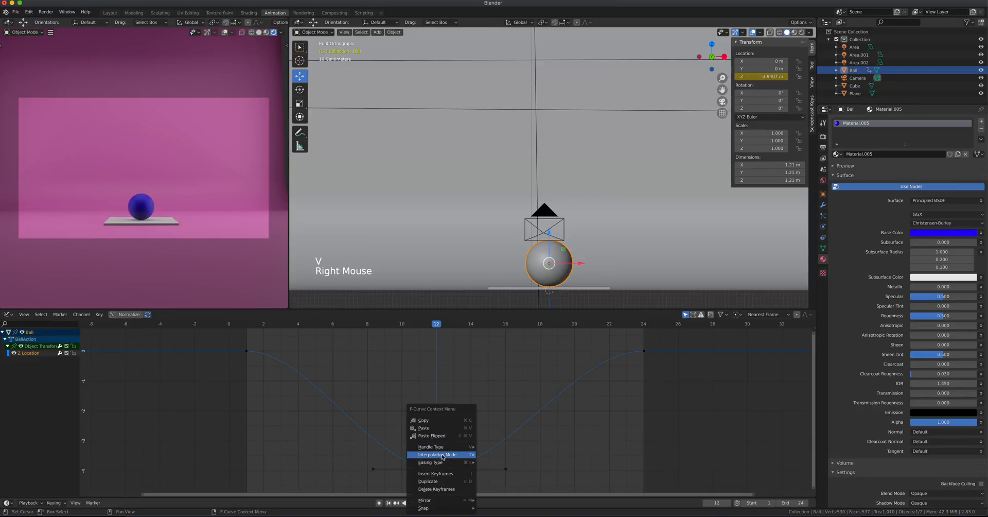
mouse_move(445, 447)
left_click(490, 447)
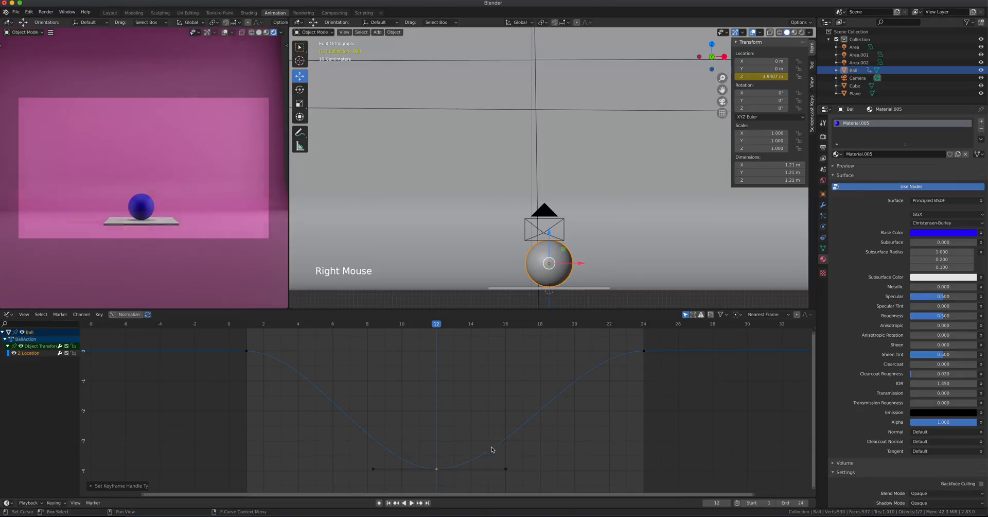
Move the left handle of the frame 12 keyframe straight above it to about Z -2.2 m, and preview the faster drop.
left_click(437, 470)
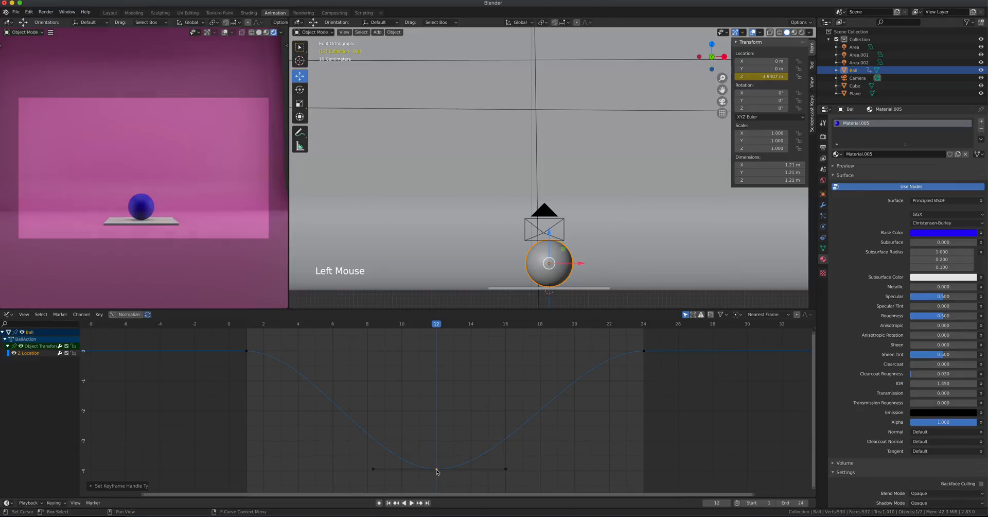
left_click(372, 470)
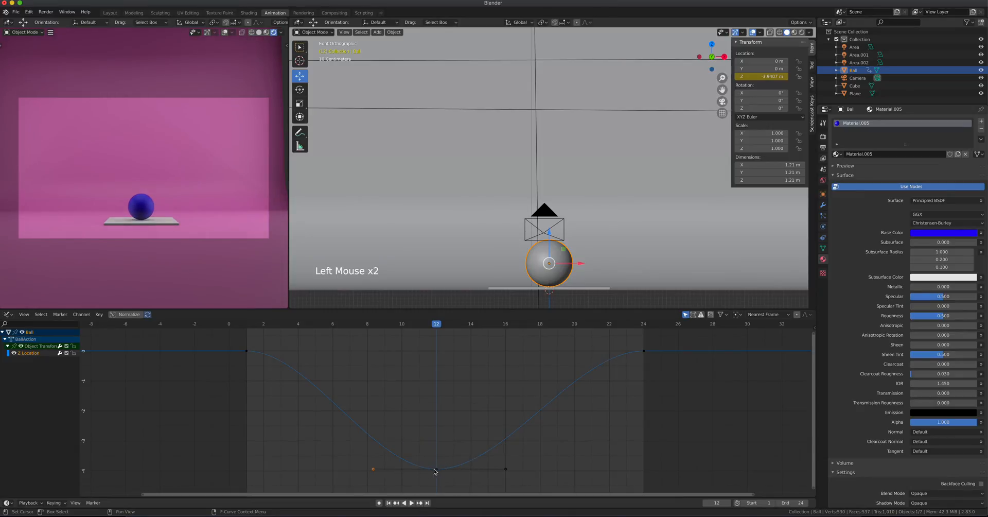
left_click(373, 470)
key("g")
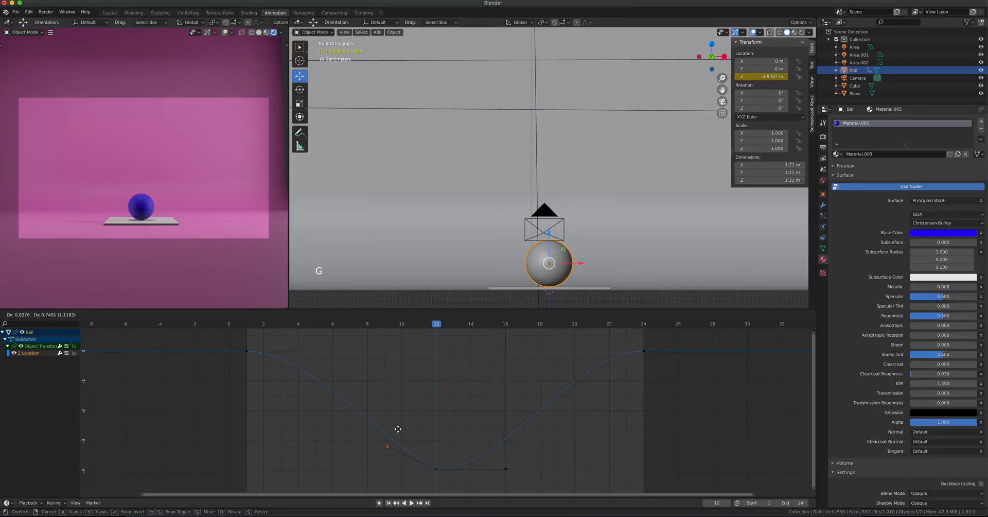
left_click(446, 405)
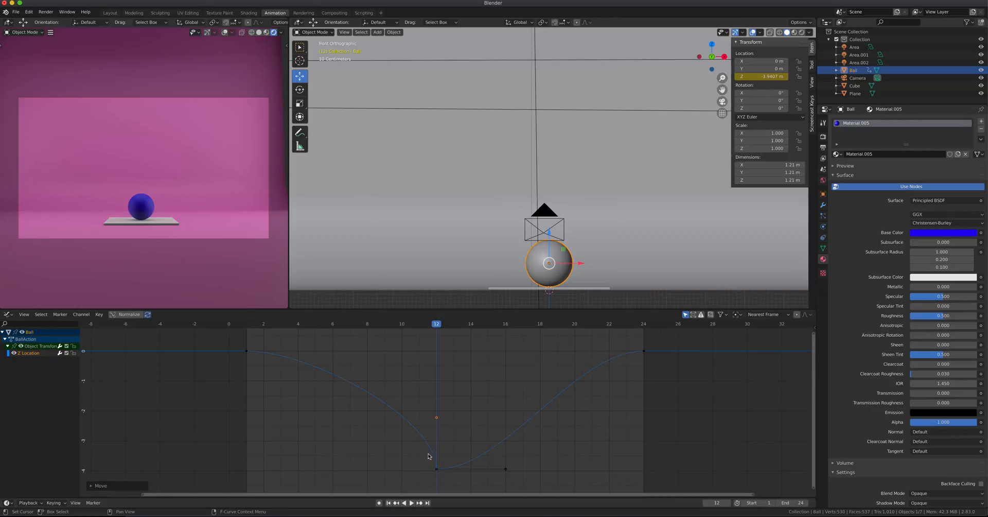
left_click(412, 503)
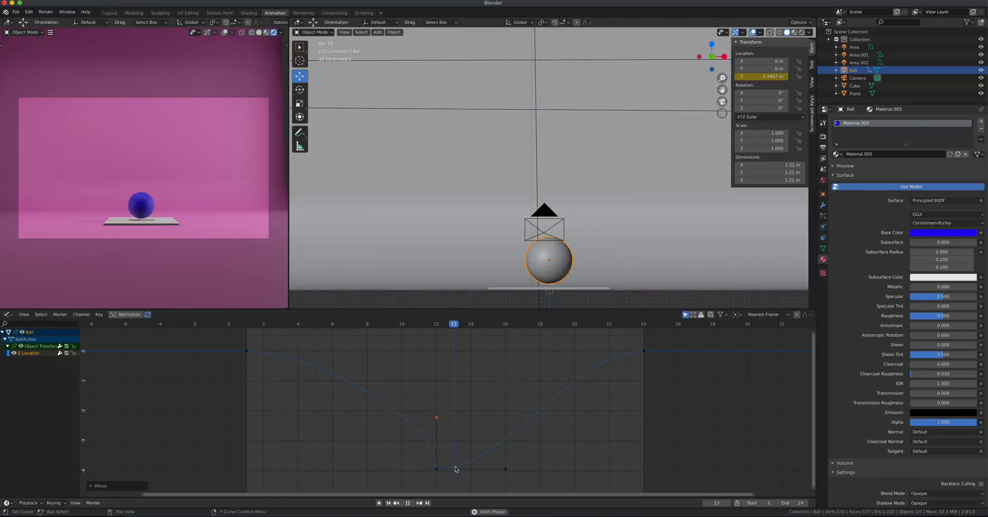
left_click(409, 503)
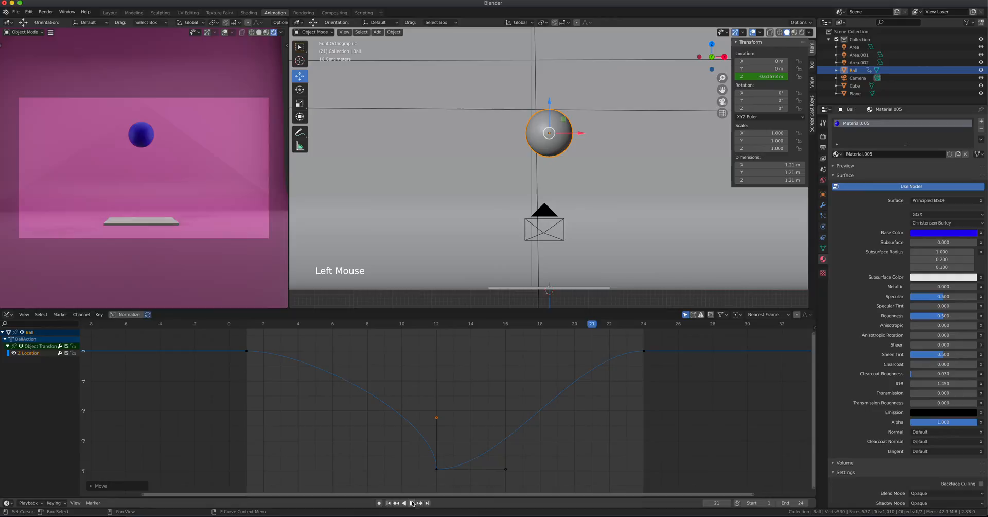
Move the right handle of the frame 12 keyframe straight above it to about Z -2.4 m, forming a sharp V, and preview the bounce.
left_click(437, 469)
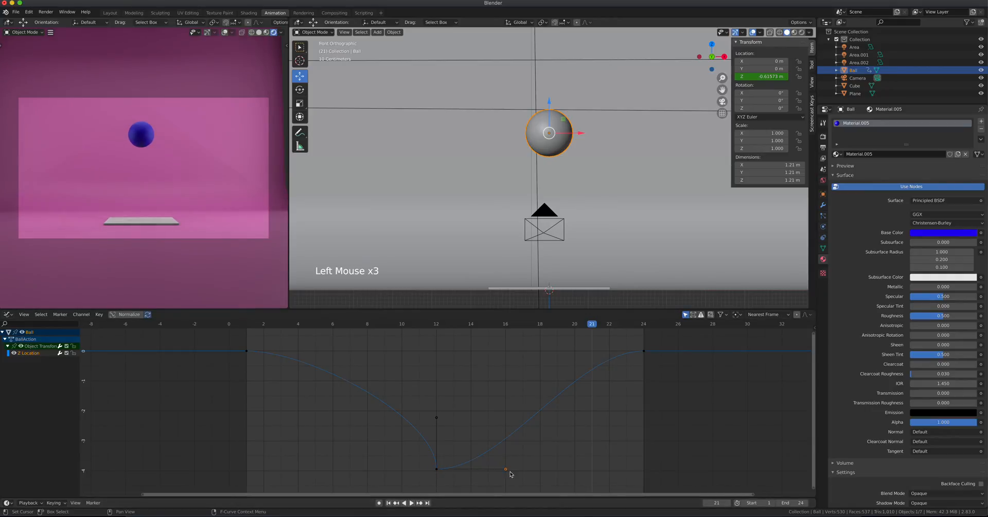
key("g")
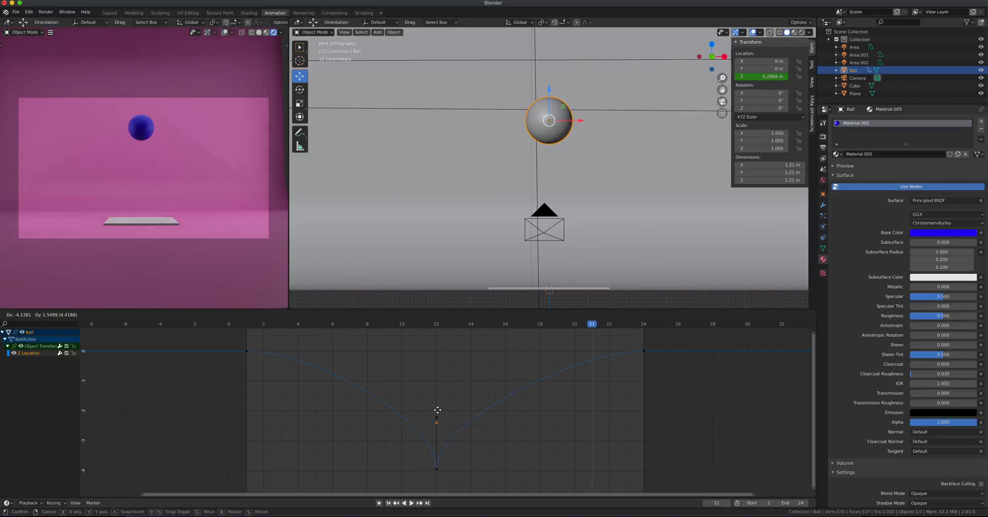
left_click(438, 412)
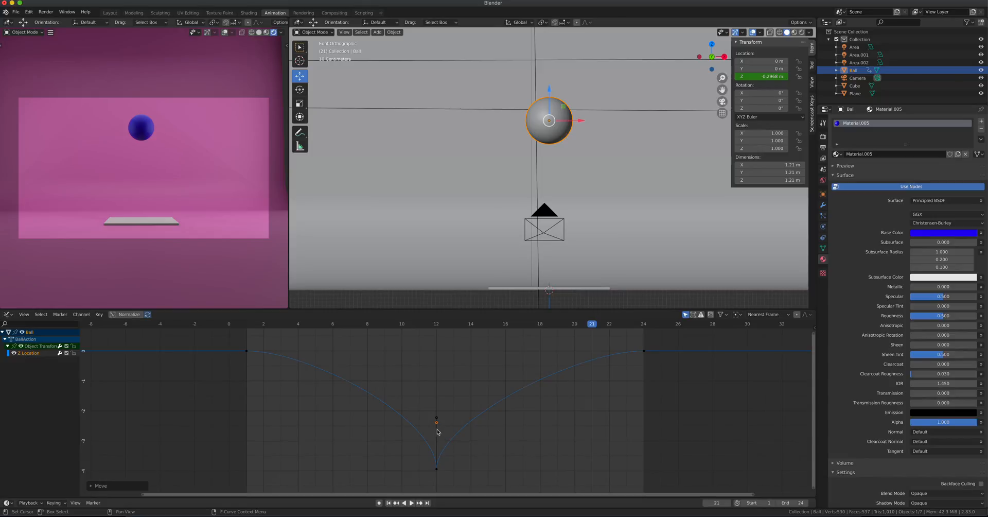
left_click(411, 503)
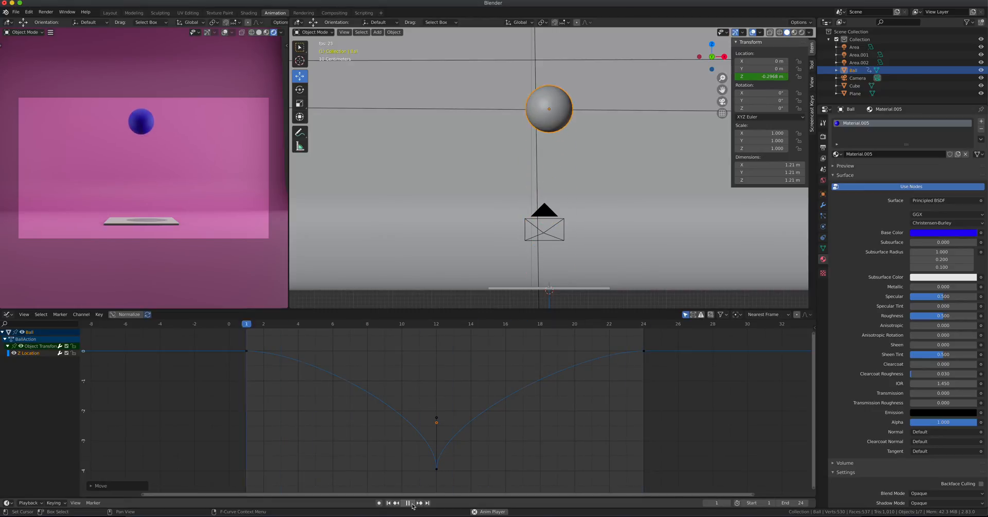
left_click(411, 504)
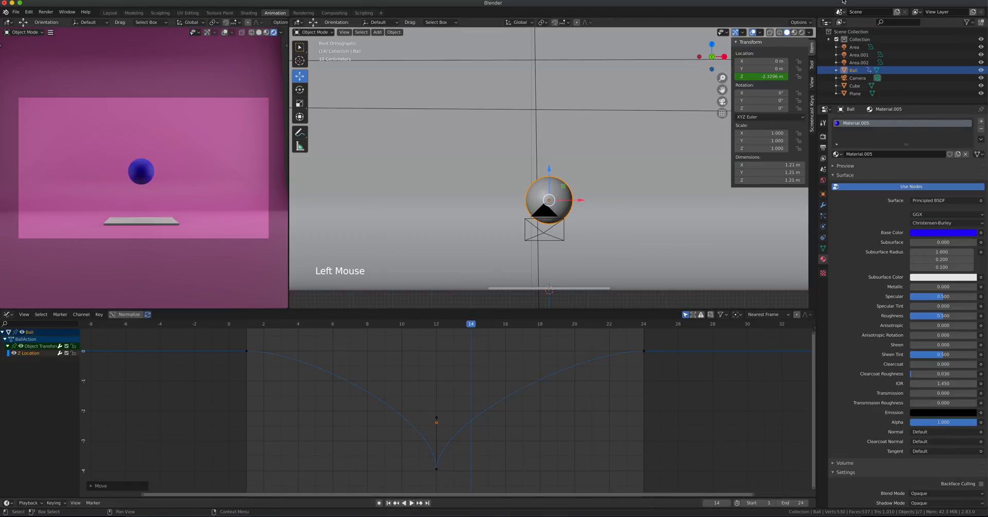